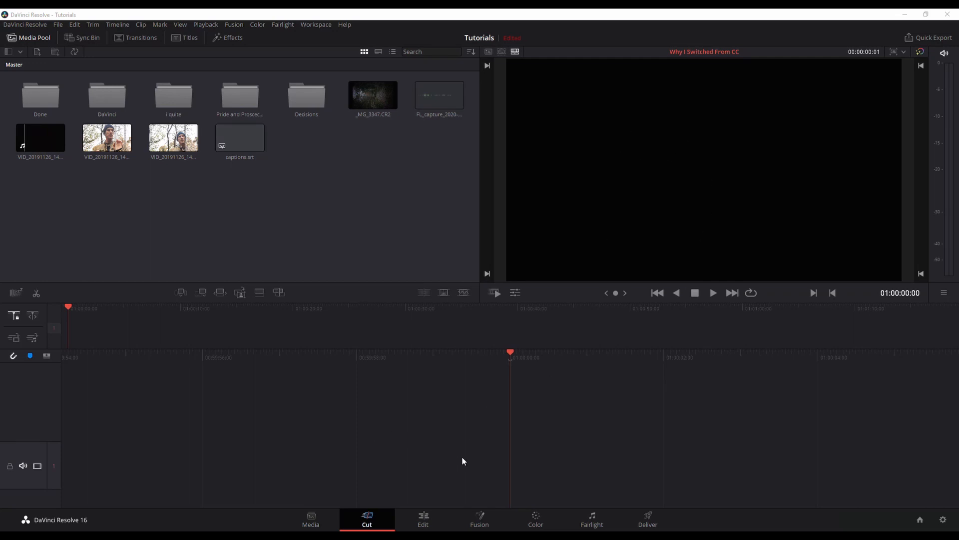
Look at the Edit page's dual viewers, toggle its Inspector open and closed, and return to the Cut page
left_click(428, 518)
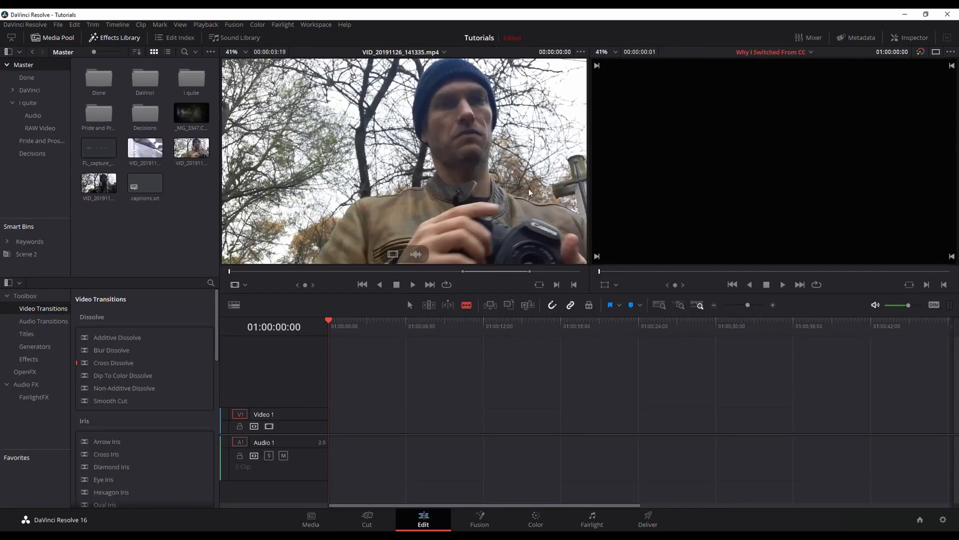
left_click(910, 37)
left_click(909, 38)
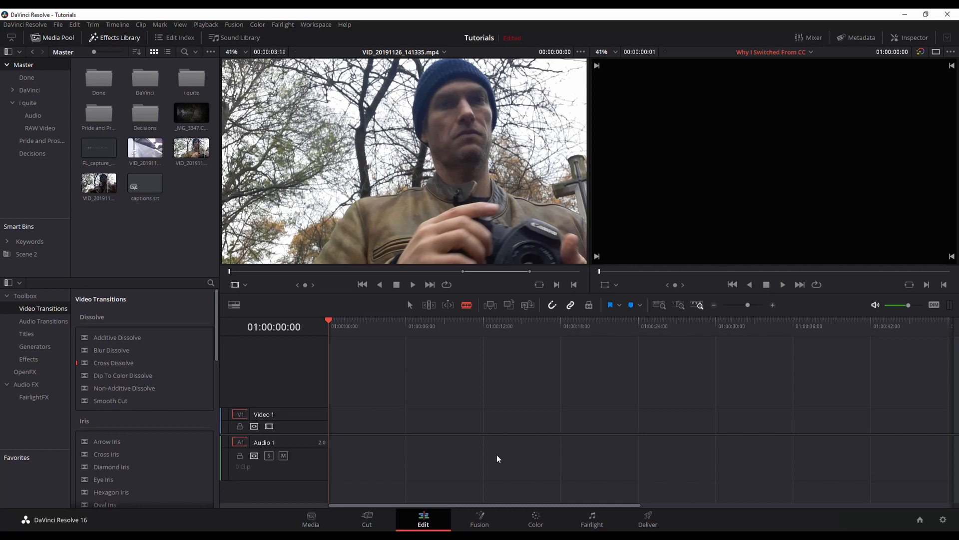
key("shift+3")
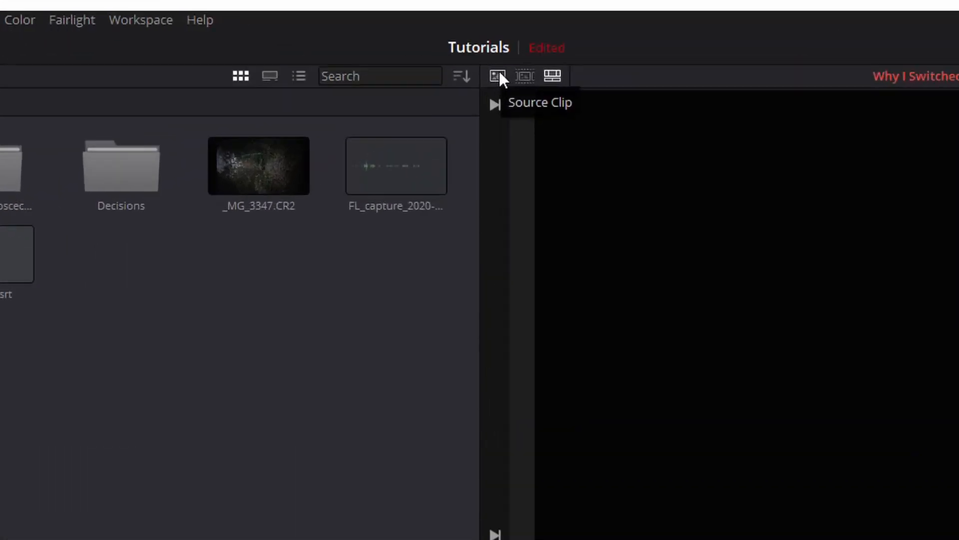
Preview VID_20191126_141101.mp4 in the Cut page's source clip viewer and add it to the empty timeline
left_click(499, 73)
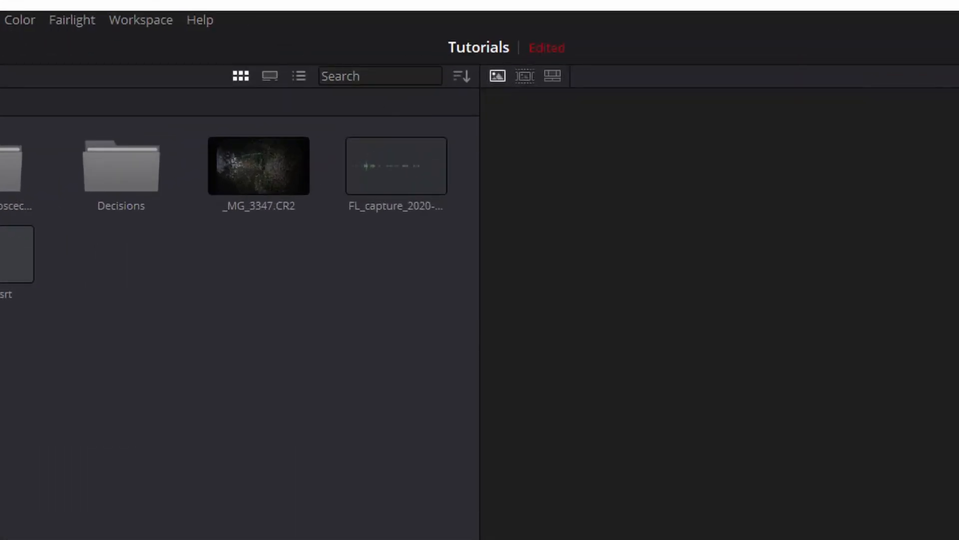
left_click(559, 78)
left_click(494, 78)
left_click(165, 135)
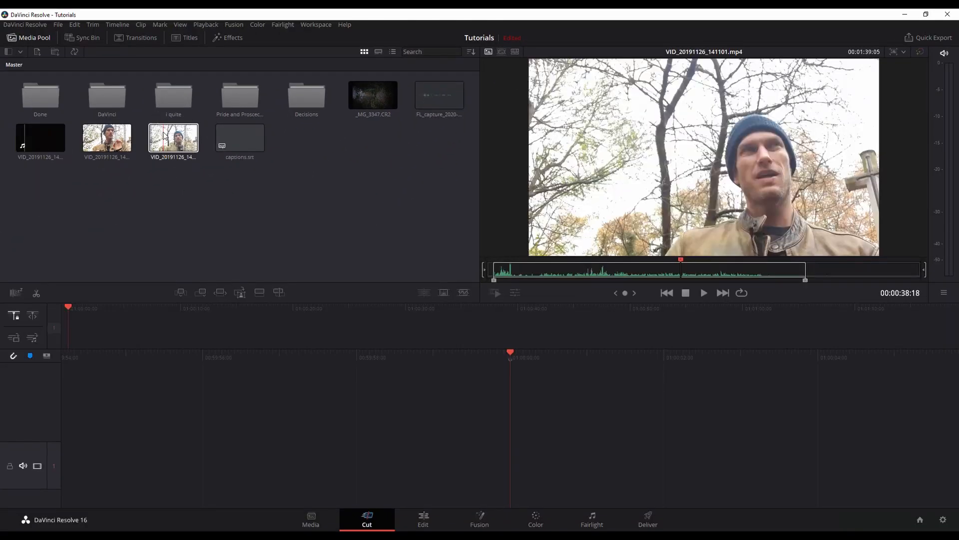
left_click(165, 135)
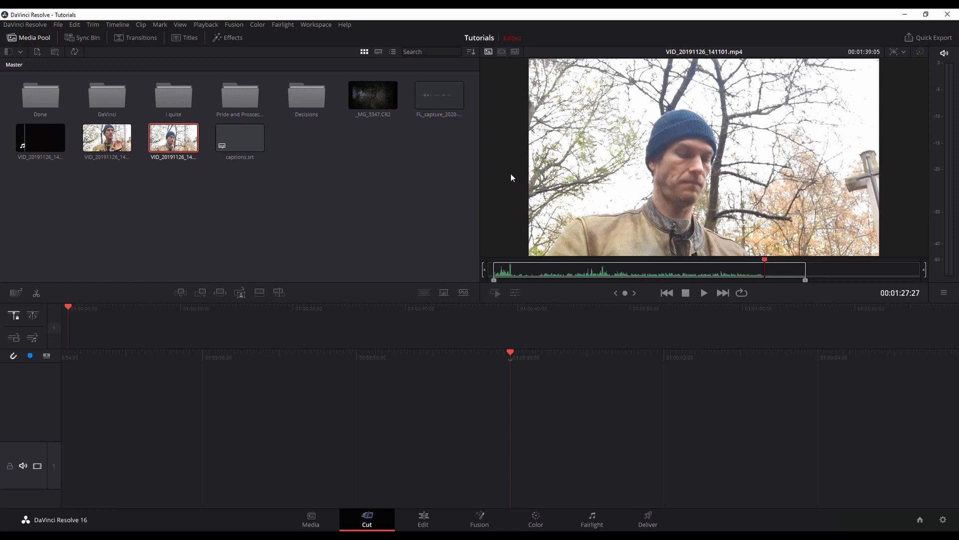
left_click_drag(170, 138, 377, 419)
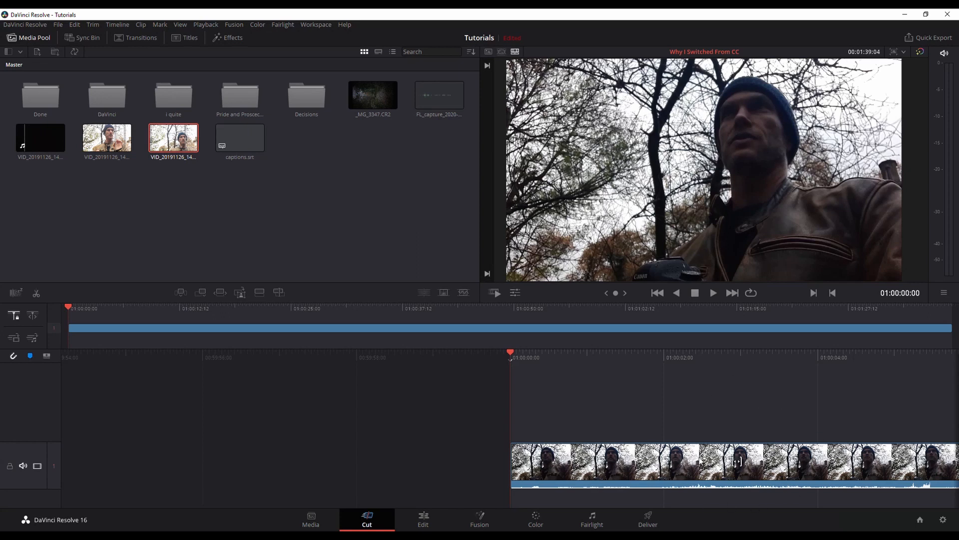
Examine the added clip on the Edit page timeline, placing the playhead at 01:00:23:06
left_click(423, 519)
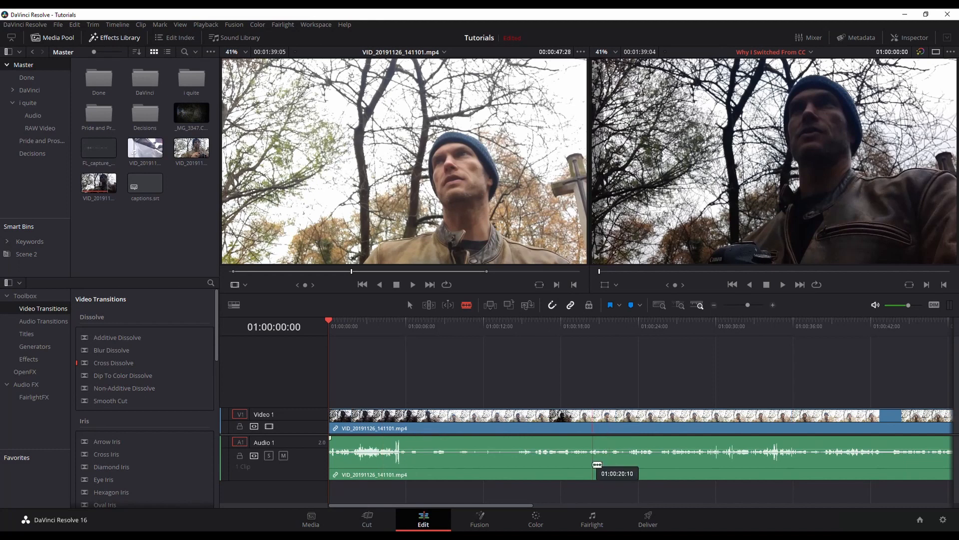
mouse_move(747, 305)
left_mouse_down()
mouse_move(739, 306)
mouse_move(749, 306)
left_mouse_up()
left_click(674, 327)
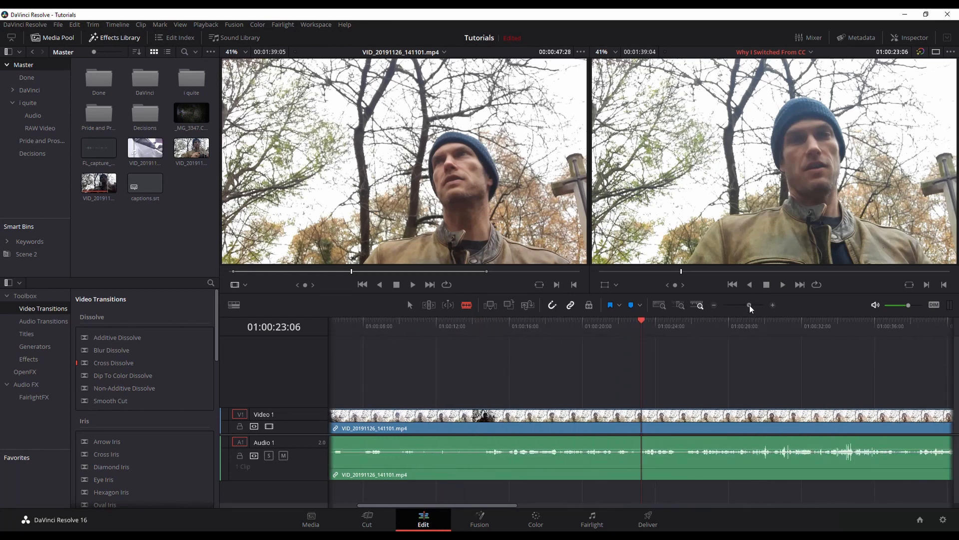
Scrub the clip on the Cut page through the overview and detailed timelines to 01:00:14:03
left_click(373, 516)
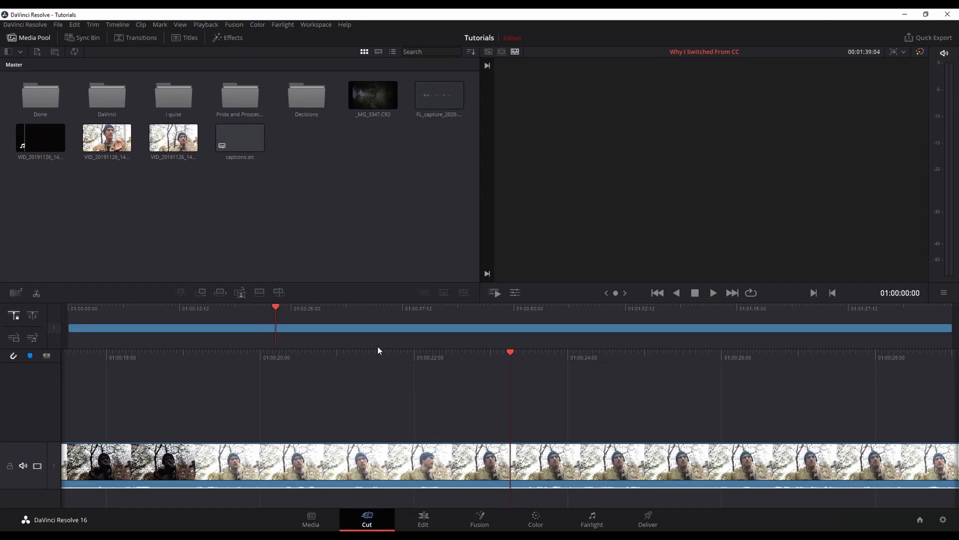
left_click_drag(275, 307, 192, 316)
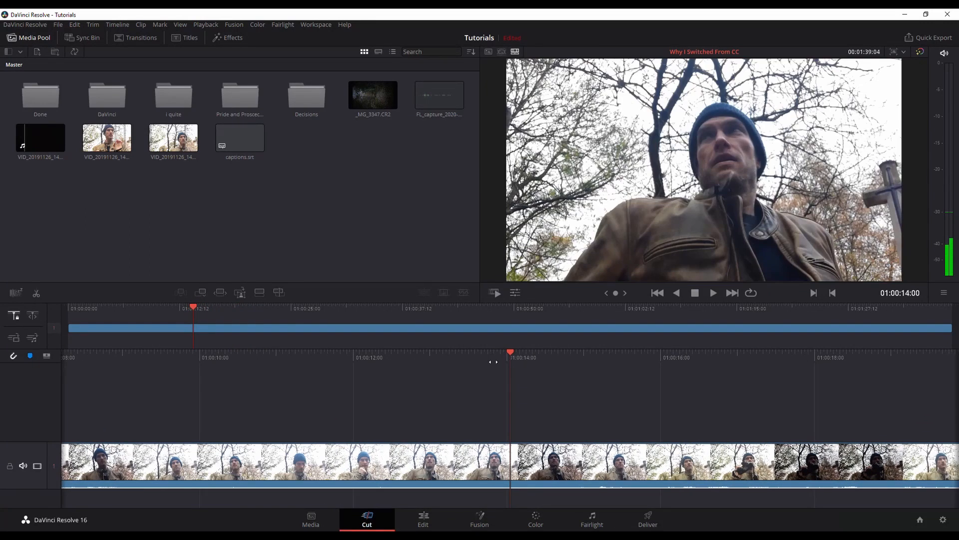
left_click_drag(510, 356, 485, 364)
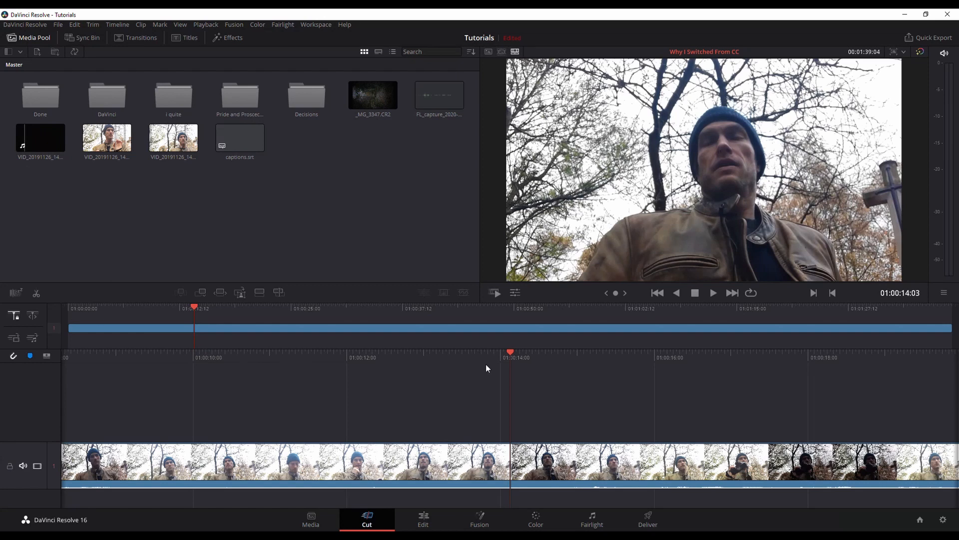
Open the RAW Video bin inside "i quite" and scrub its clips as one source tape to about 00:03:30
double_click(171, 94)
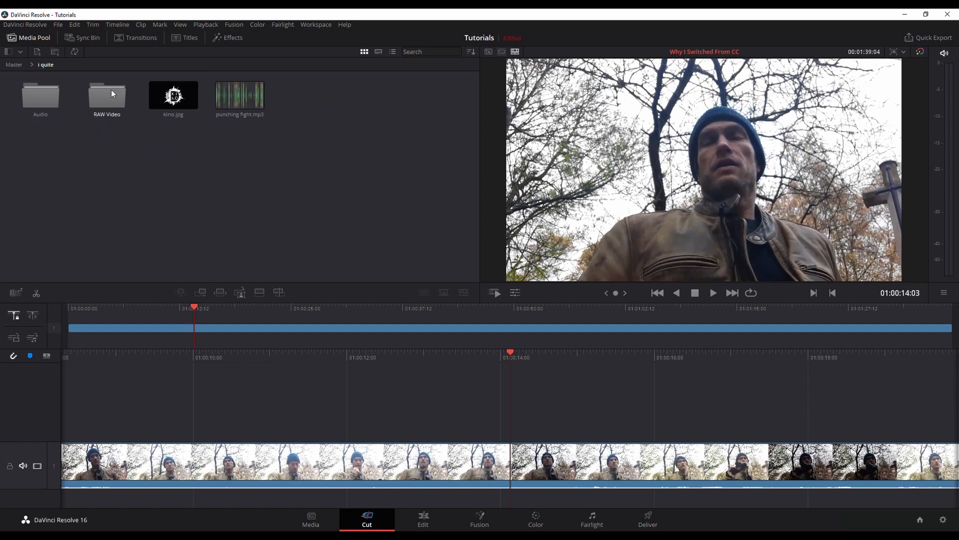
double_click(111, 91)
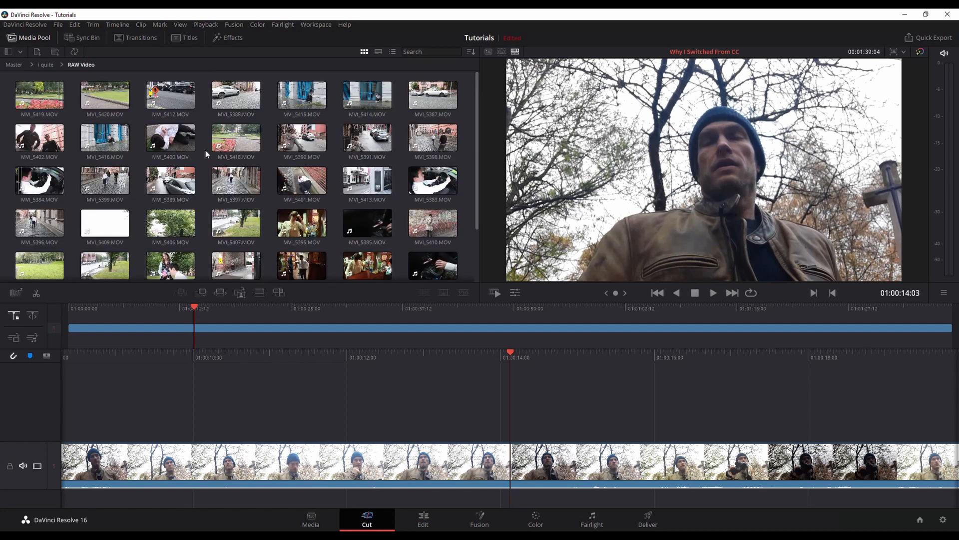
left_click(51, 103)
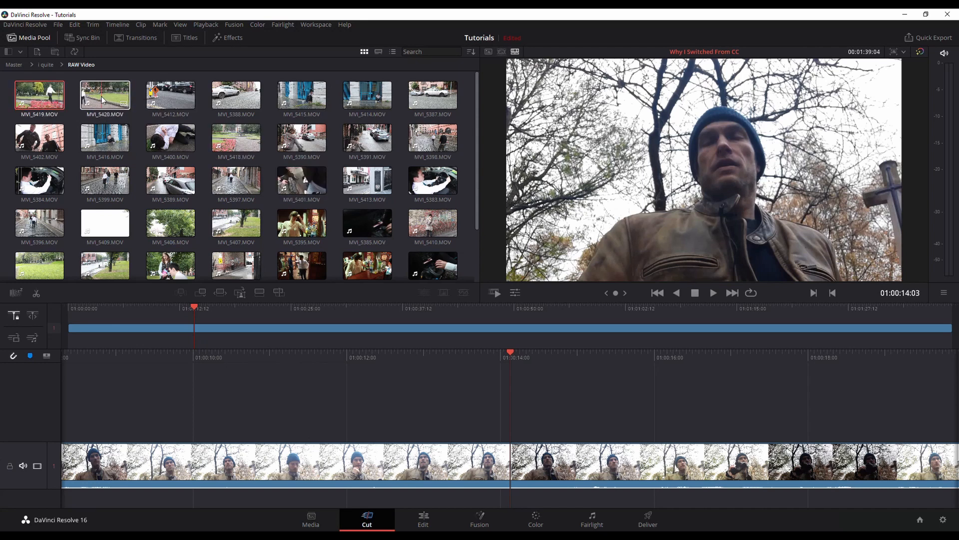
left_click(501, 52)
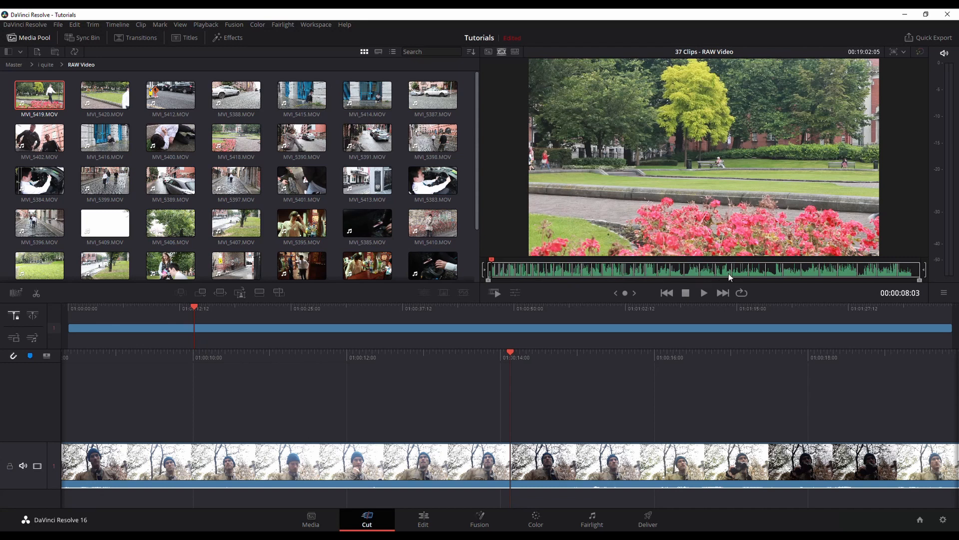
left_click_drag(493, 262, 570, 265)
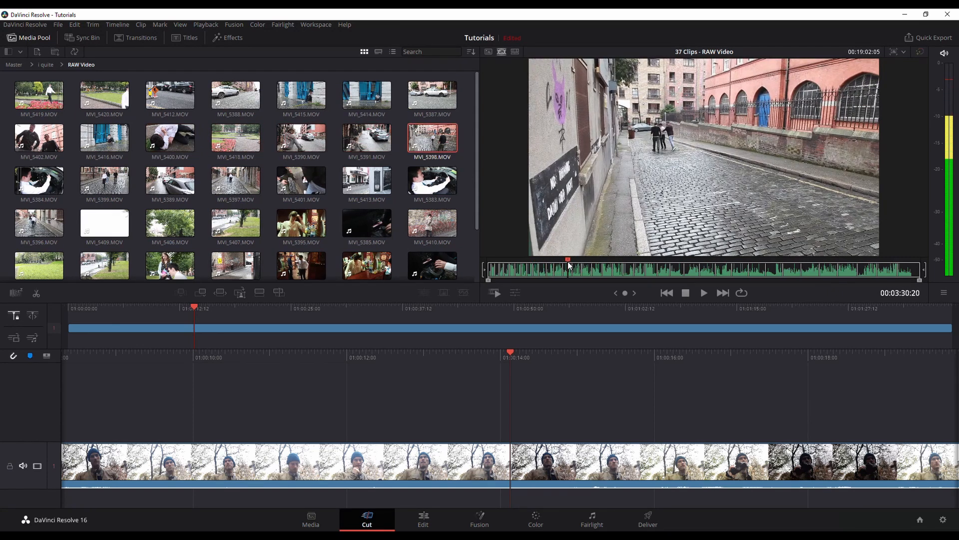
Preview the single clip MVI_5388.MOV in the Edit page's source viewer
left_click(423, 519)
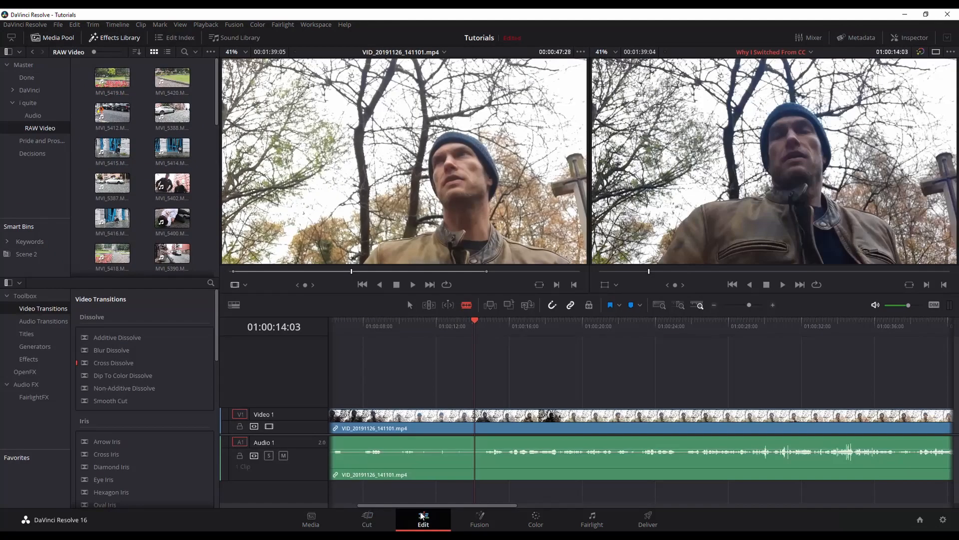
double_click(179, 116)
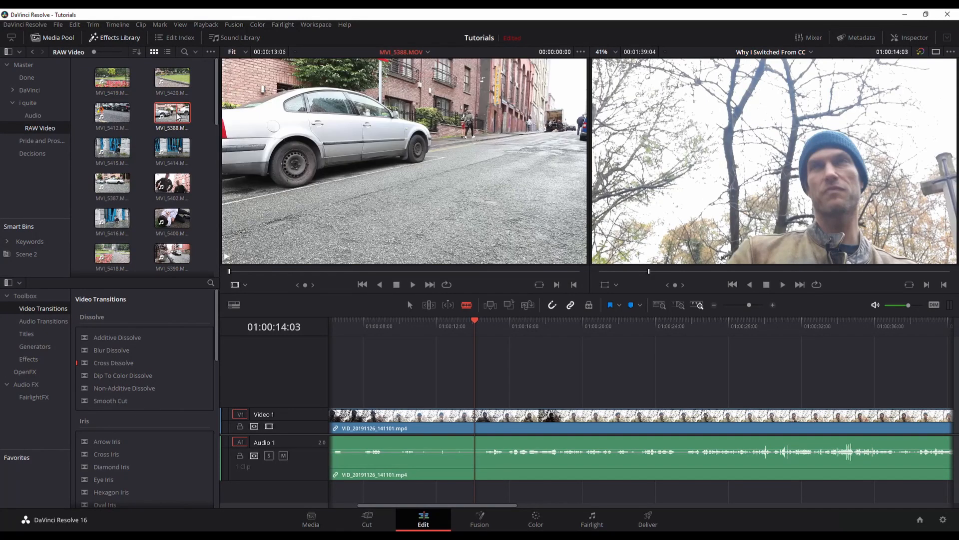
key("space")
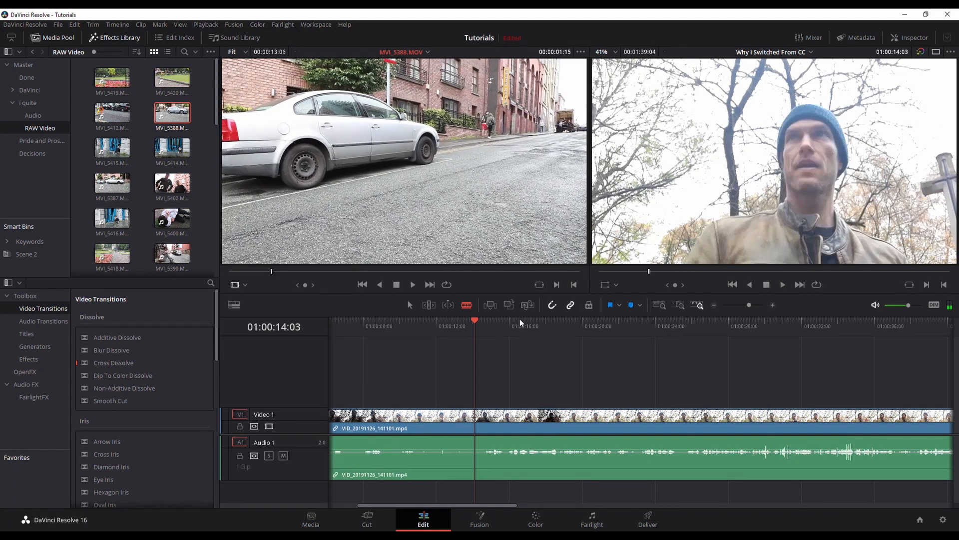
Try placing all RAW Video clips after the existing clip on the Edit page timeline and scrubbing through them, and undo the placement
left_click_drag(750, 305, 731, 305)
left_click(112, 156)
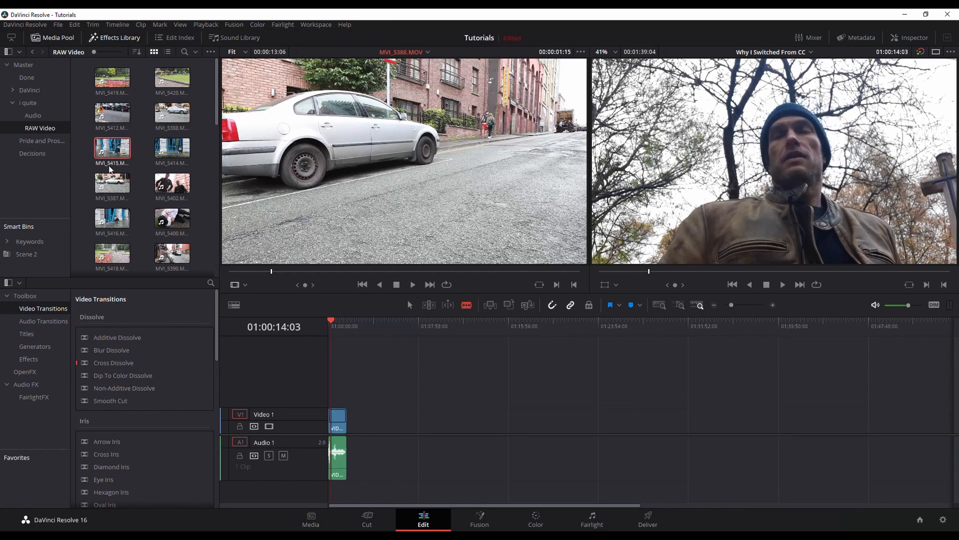
key("ctrl+a")
left_click_drag(111, 153, 419, 444)
mouse_move(434, 326)
left_mouse_down()
mouse_move(460, 333)
mouse_move(450, 332)
left_mouse_up()
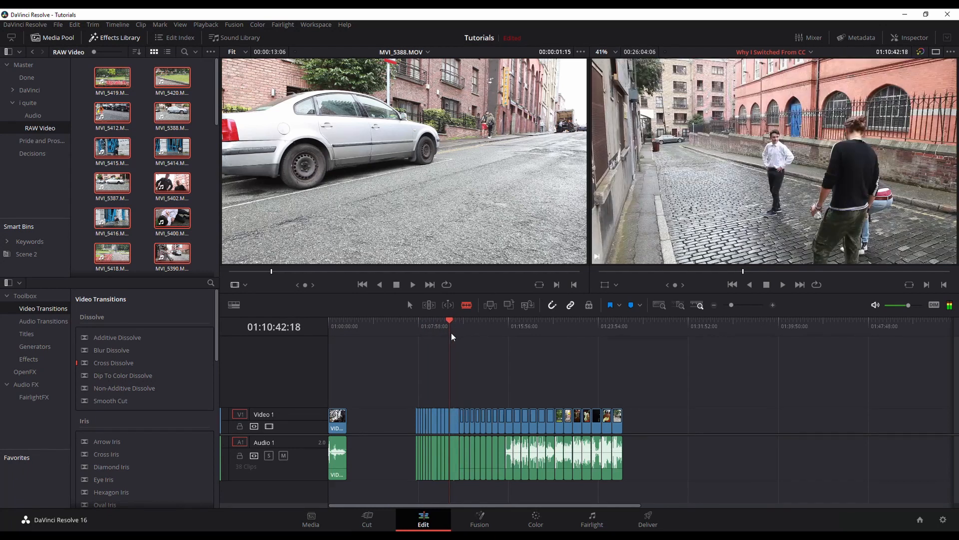
key("ctrl+z")
Play the RAW Video clips on the Cut page as a source tape with Fast Review, and stop playback
left_click(368, 520)
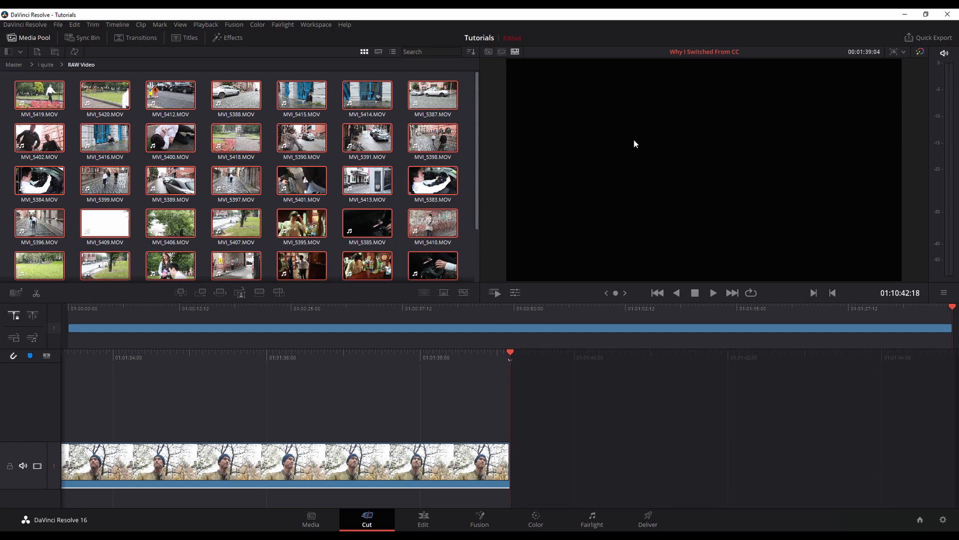
left_click(502, 52)
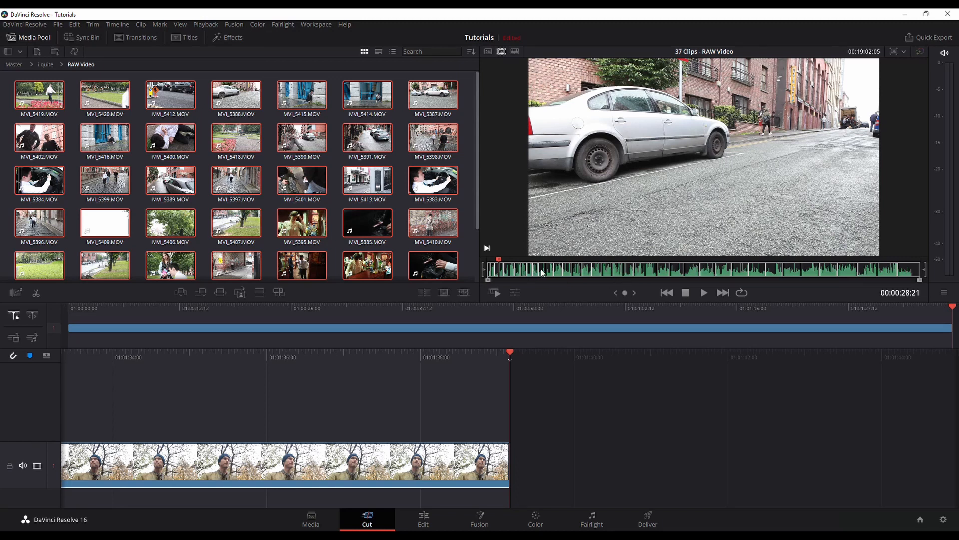
left_click(495, 293)
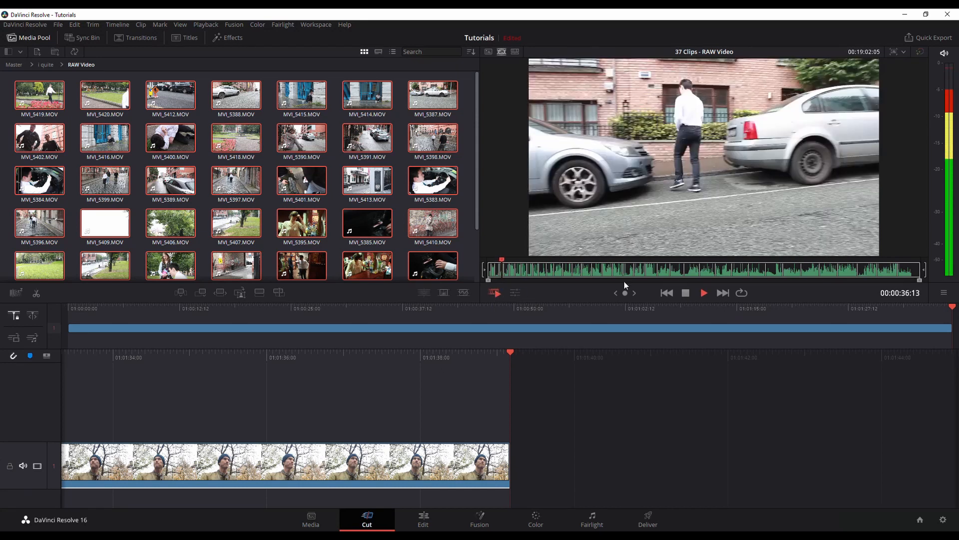
left_click(684, 294)
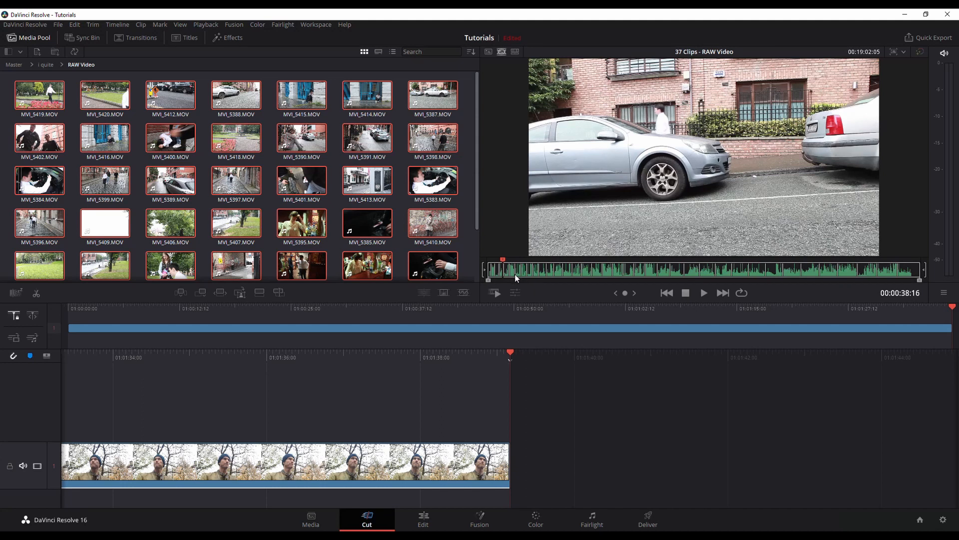
Alternate the Cut page viewer between the timeline and the source clip MVI_5390.MOV
key("q")
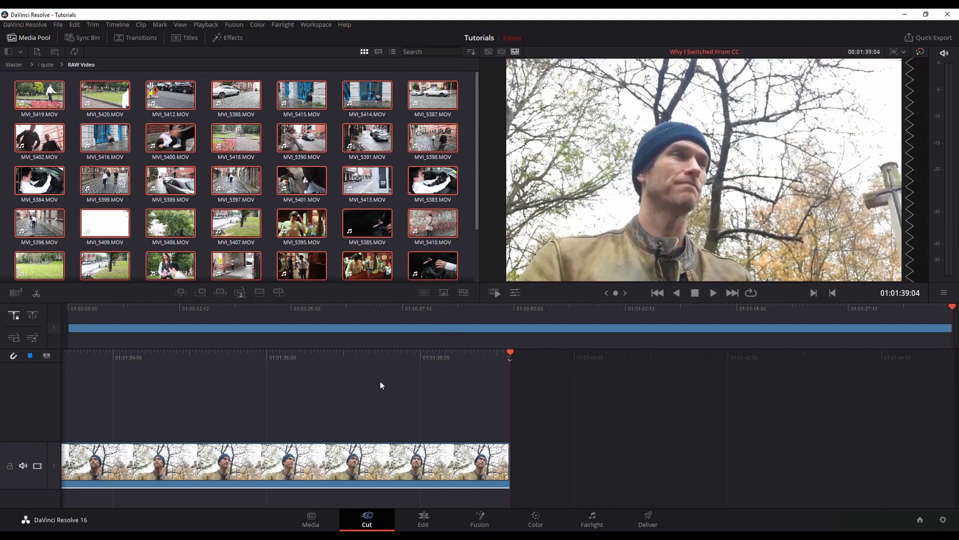
left_click(368, 457)
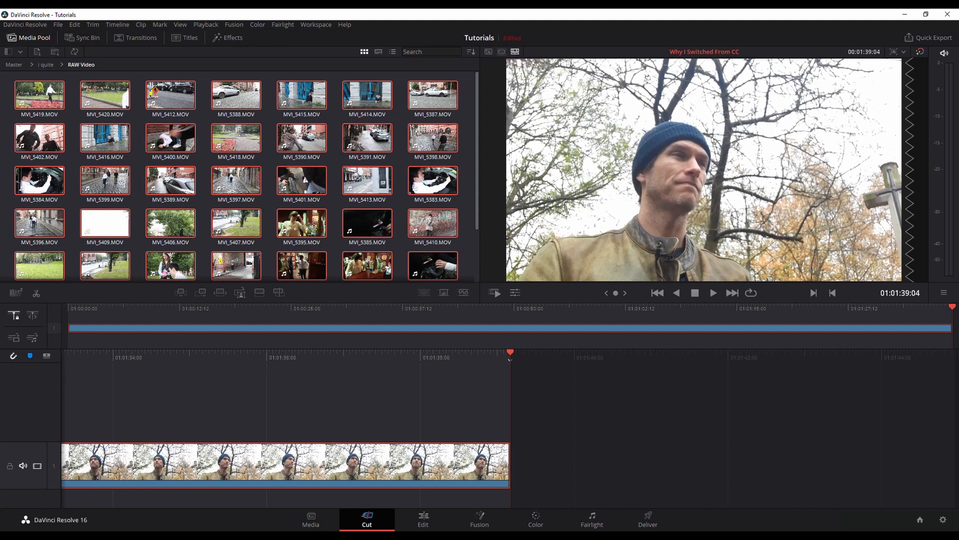
left_click(310, 143)
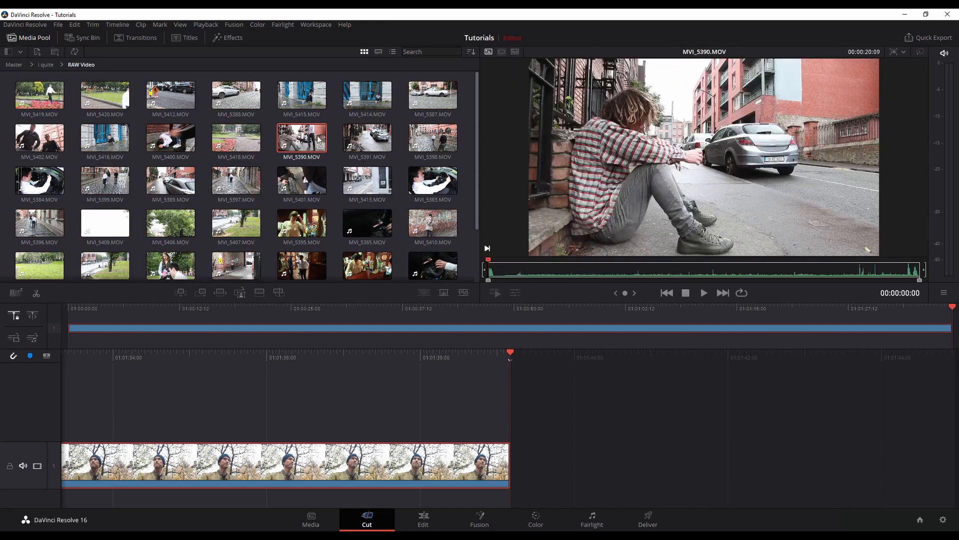
left_click(319, 141)
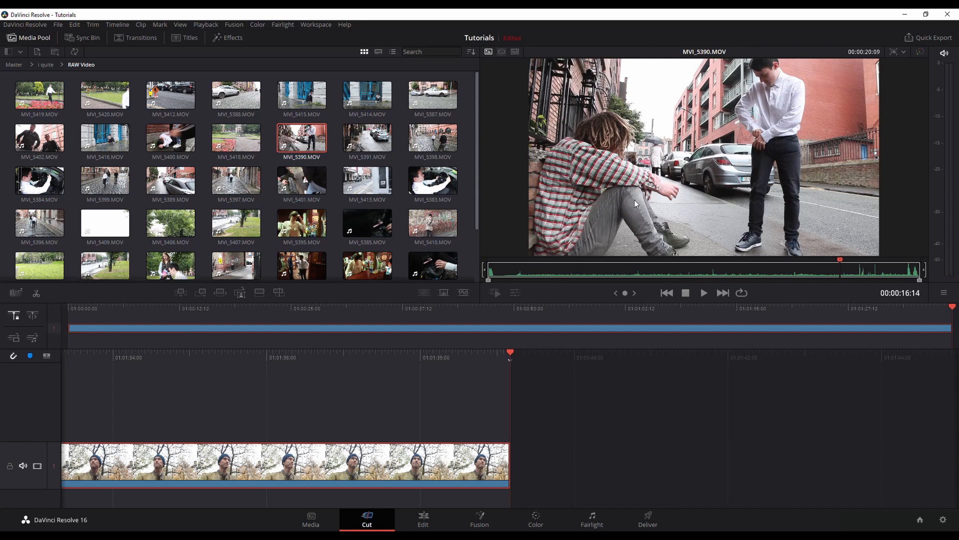
left_click(367, 376)
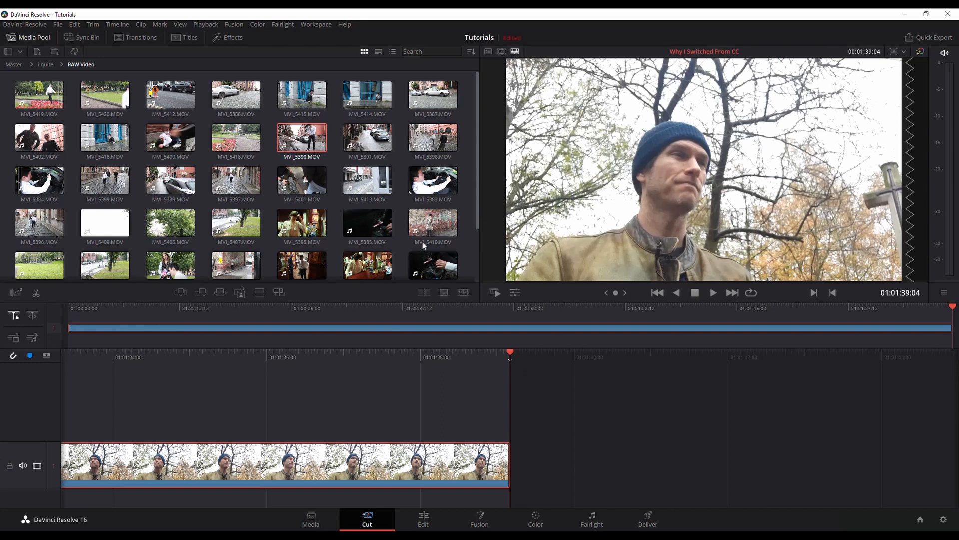
left_click(295, 139)
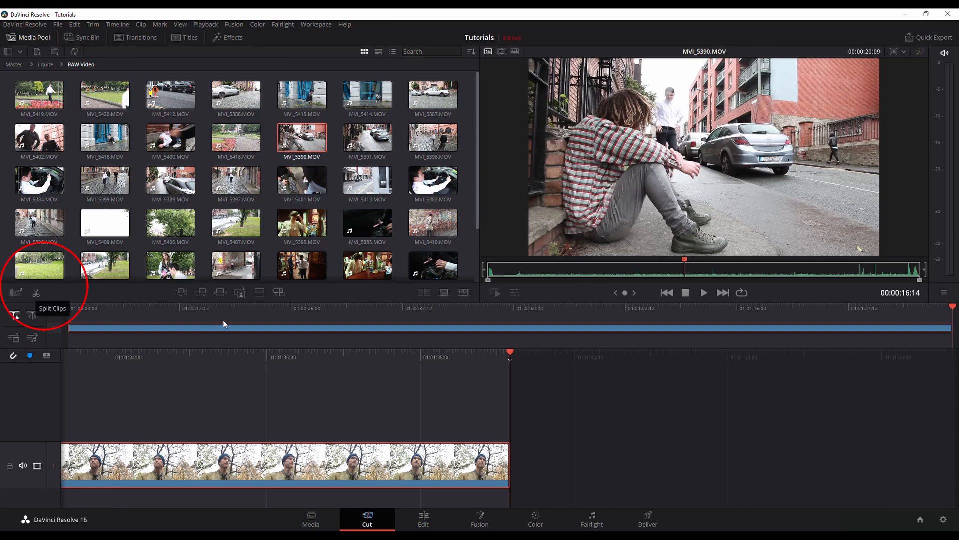
Return the viewer to the timeline and scrub the playhead back to about 01:01:30
left_click(276, 341)
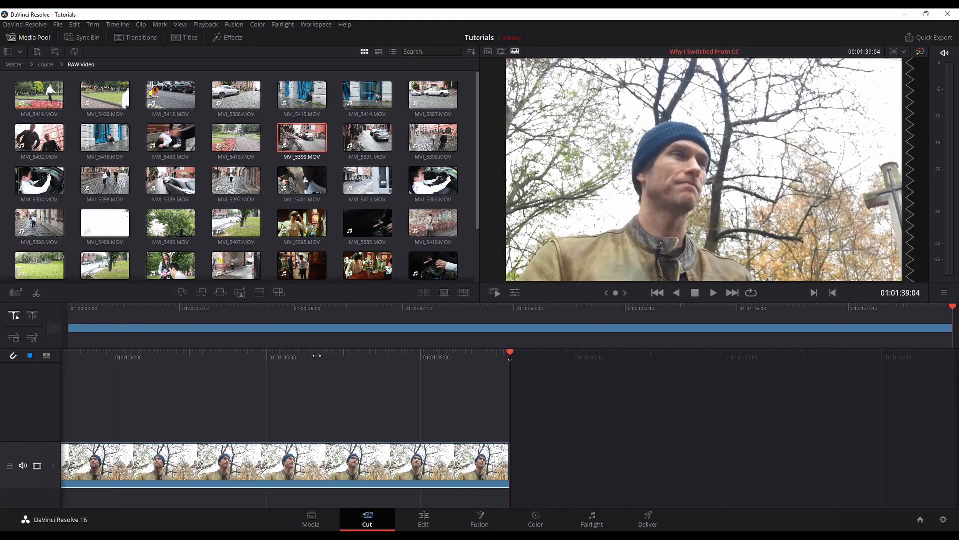
left_click_drag(319, 354, 958, 328)
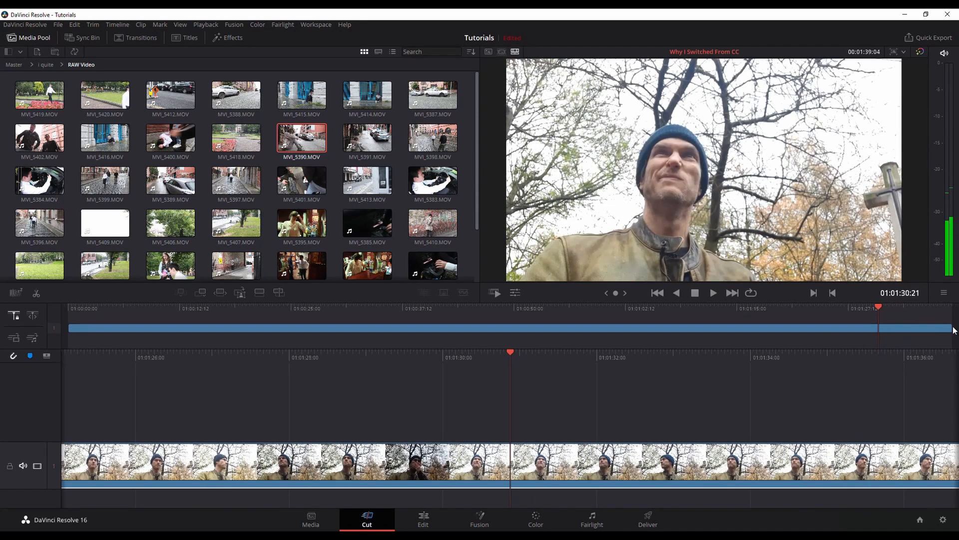
left_click_drag(513, 353, 574, 353)
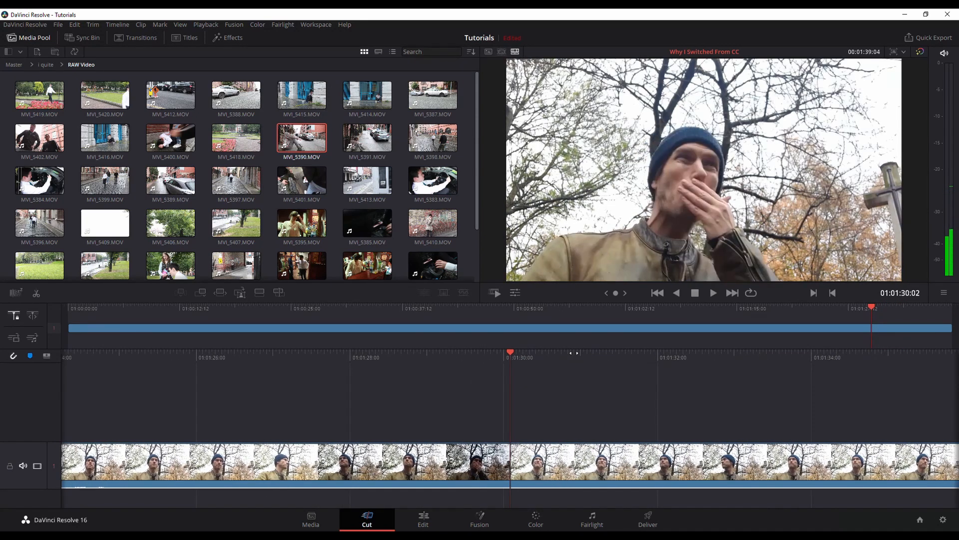
Split the timeline clip at 01:01:30:02 and again at 01:01:31:15
left_click(36, 294)
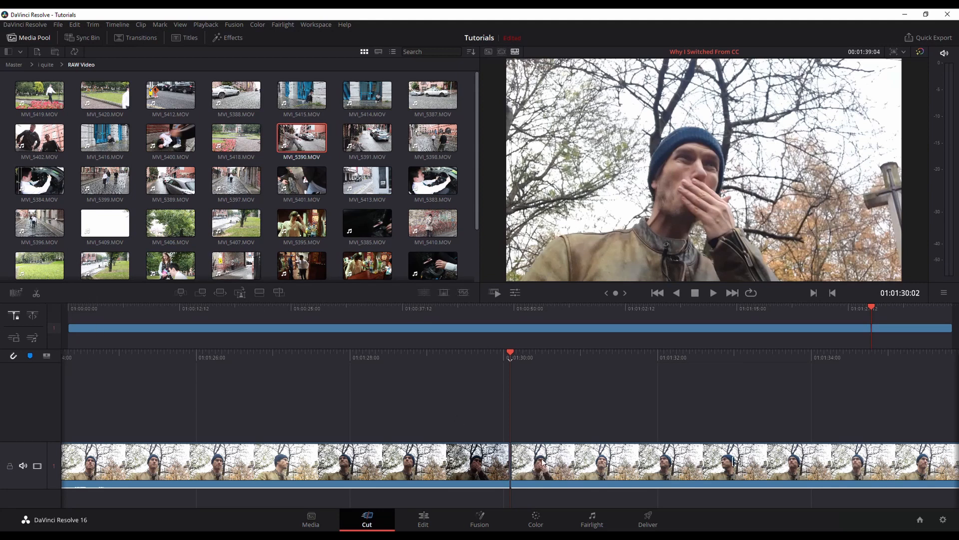
left_click_drag(510, 354, 393, 358)
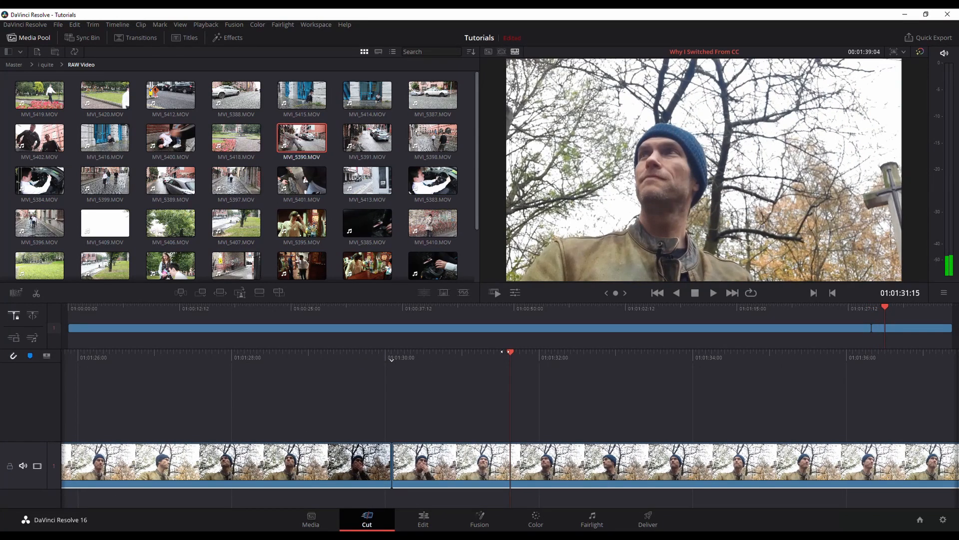
key("ctrl+b")
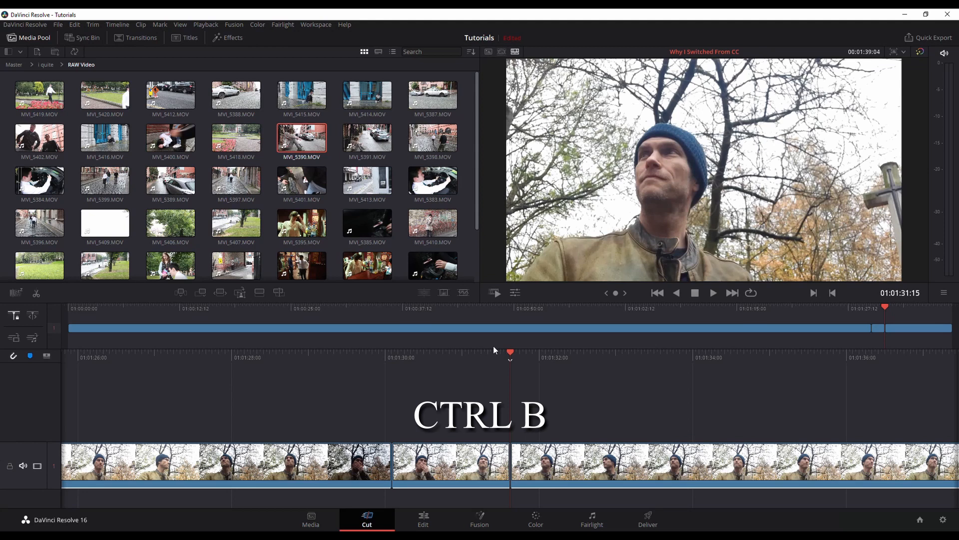
View the splits on the Edit page timeline zoomed in, and split the clip again at 01:01:22:16
left_click(428, 518)
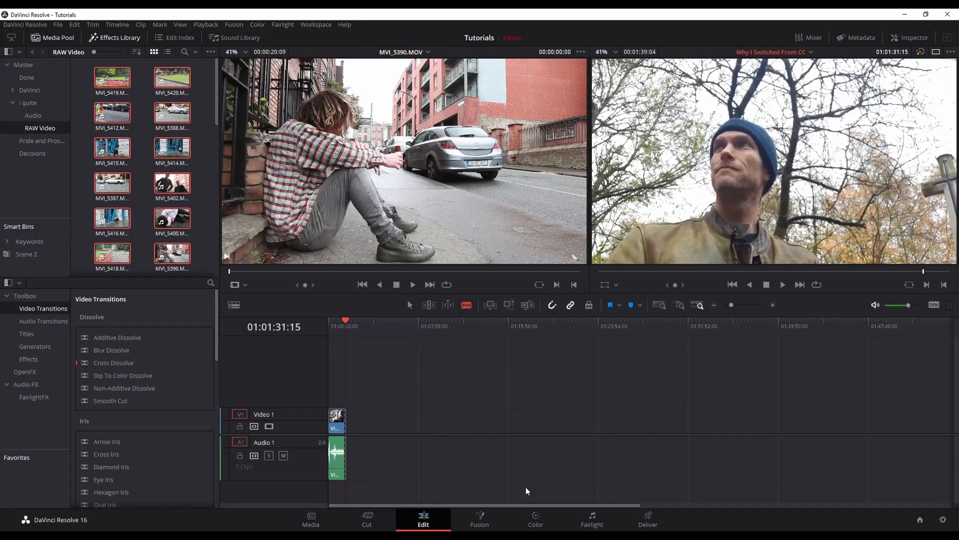
left_click_drag(732, 305, 737, 309)
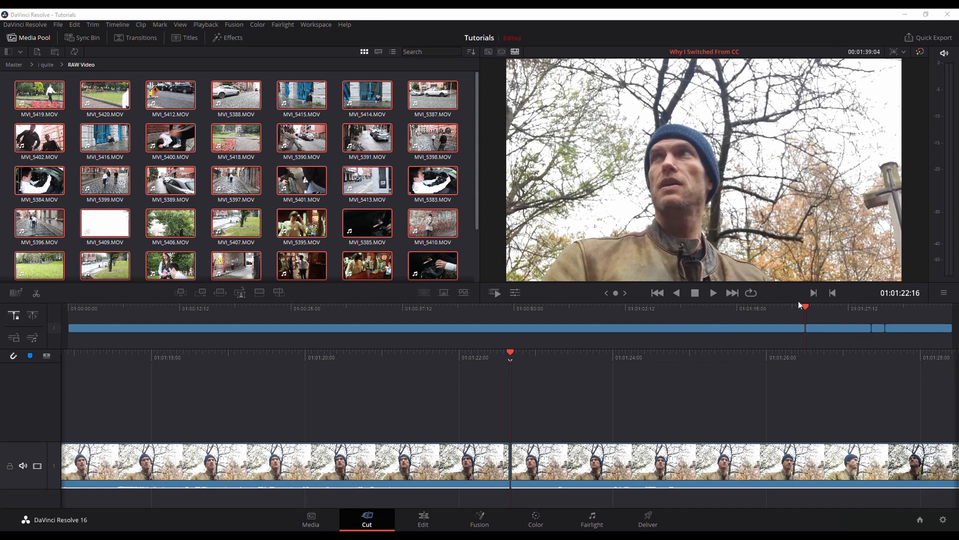
Add MVI_5397.MOV after the last clip on the Cut page timeline and move the playhead to the join at 01:01:39:04
left_click_drag(805, 308, 945, 309)
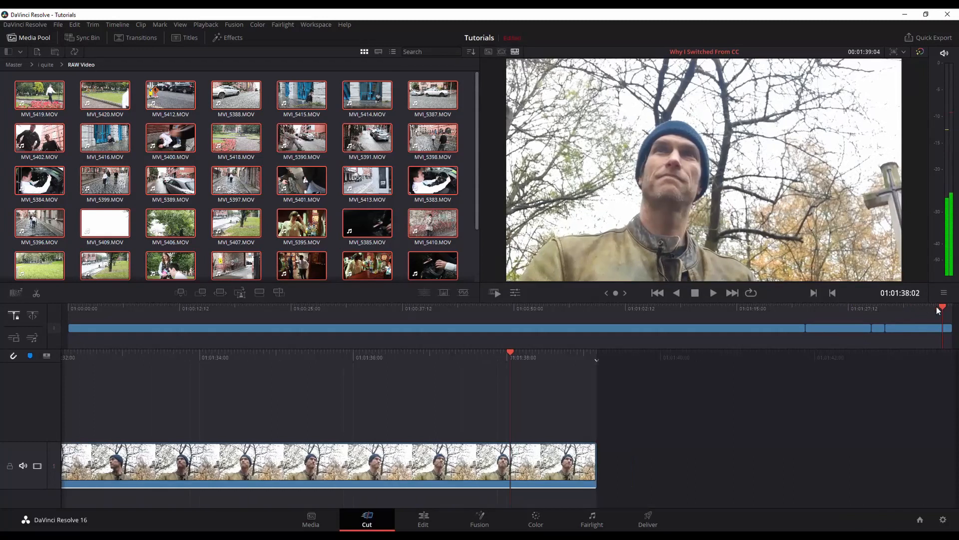
left_click_drag(216, 178, 655, 446)
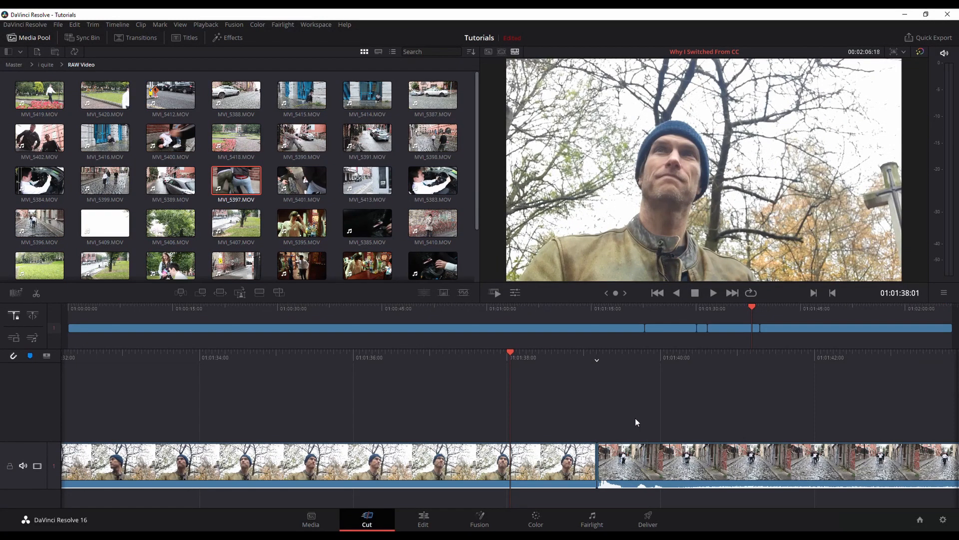
left_click_drag(593, 360, 510, 359)
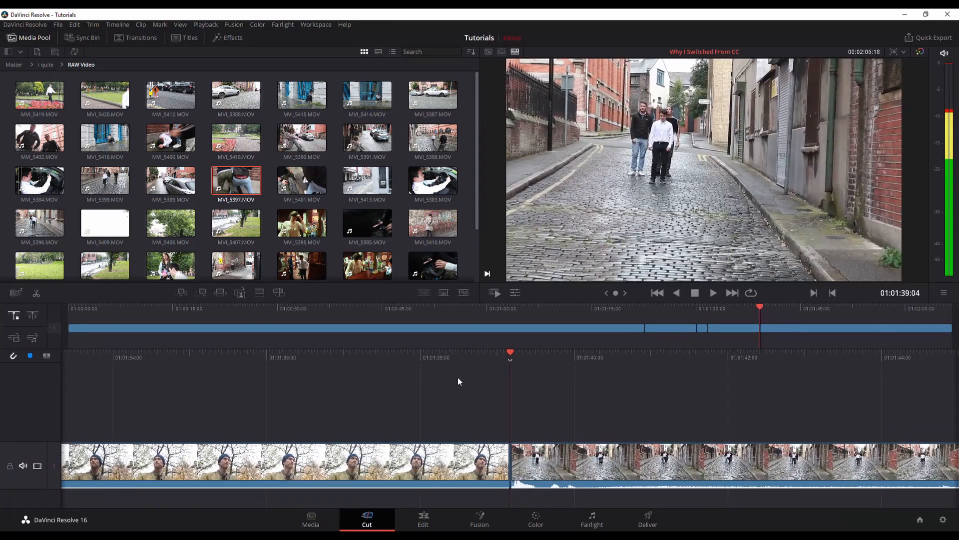
Mute track 1 and trim about 3.5 seconds off the start of MVI_5397.MOV
left_click(23, 466)
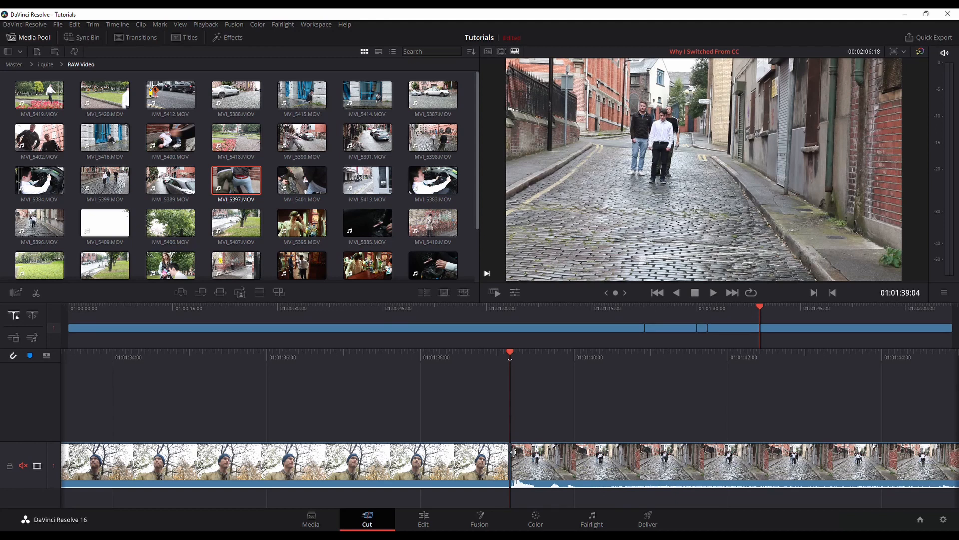
left_click_drag(515, 452, 783, 463)
On the Edit page, use Trim Edit Mode to trim the start of the clip directly before MVI_5397.MOV
left_click(420, 523)
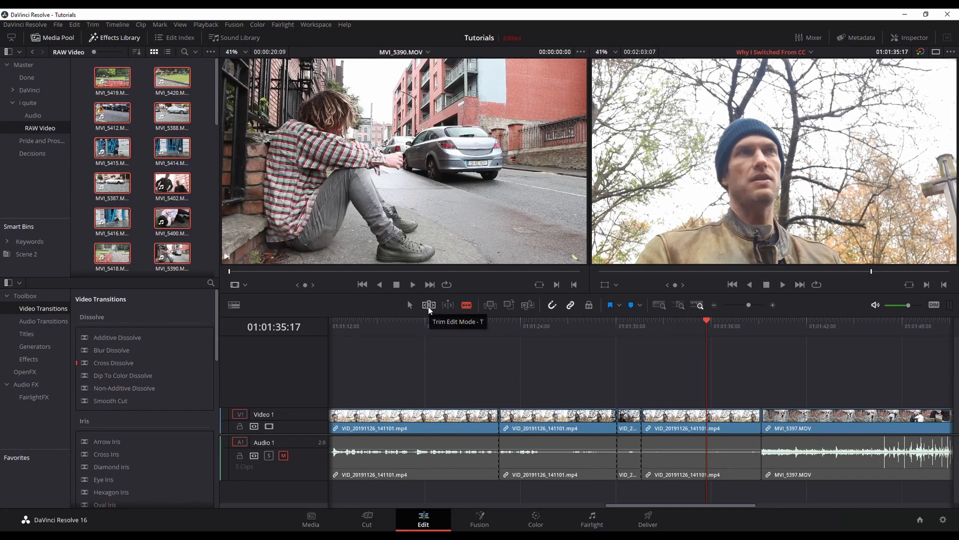
left_click(429, 306)
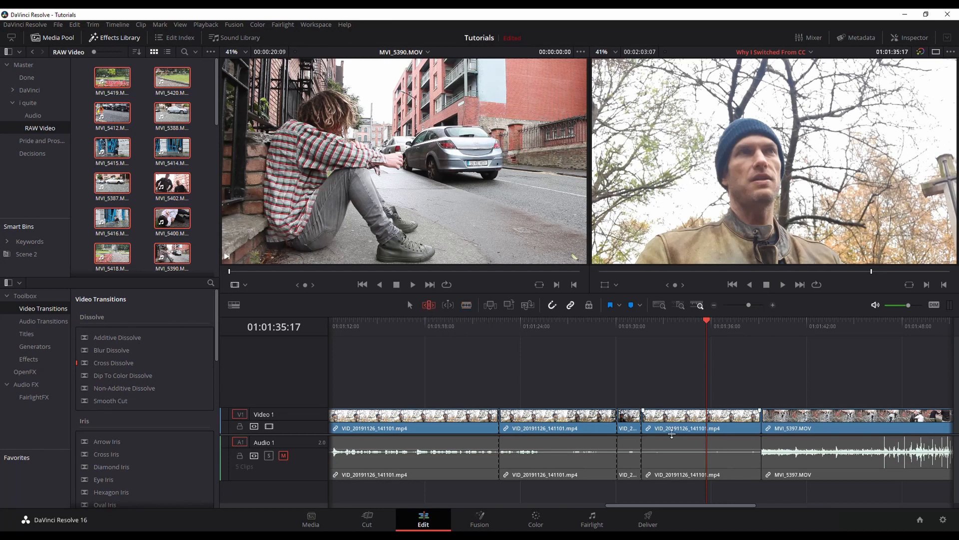
mouse_move(648, 421)
left_mouse_down()
mouse_move(670, 427)
mouse_move(651, 428)
left_mouse_up()
Fine-tune the edit point before MVI_5397.MOV in the Cut page trim editor, and move the playhead to 01:01:23:05
left_click(376, 520)
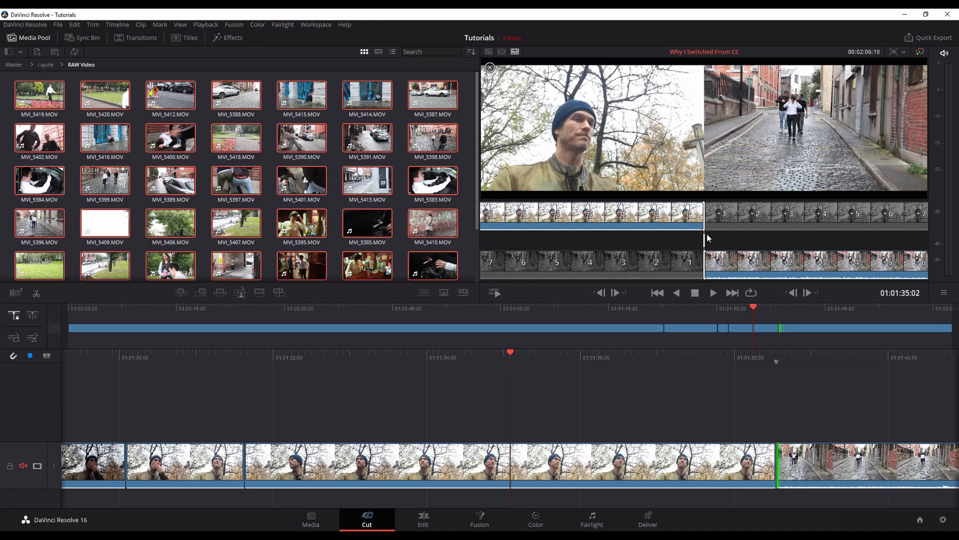
mouse_move(711, 264)
left_mouse_down()
mouse_move(773, 264)
mouse_move(705, 268)
left_mouse_up()
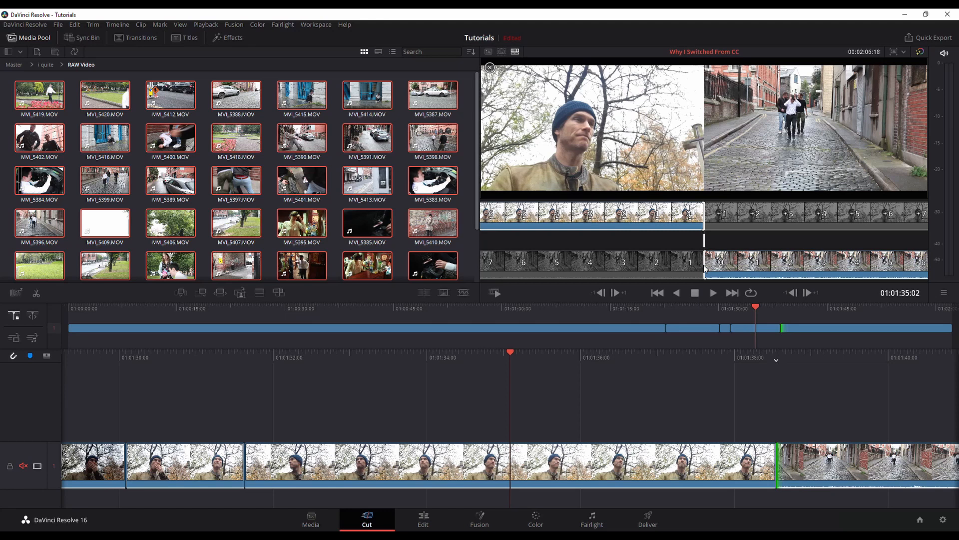
mouse_move(706, 269)
left_mouse_down()
mouse_move(703, 258)
mouse_move(699, 271)
left_mouse_up()
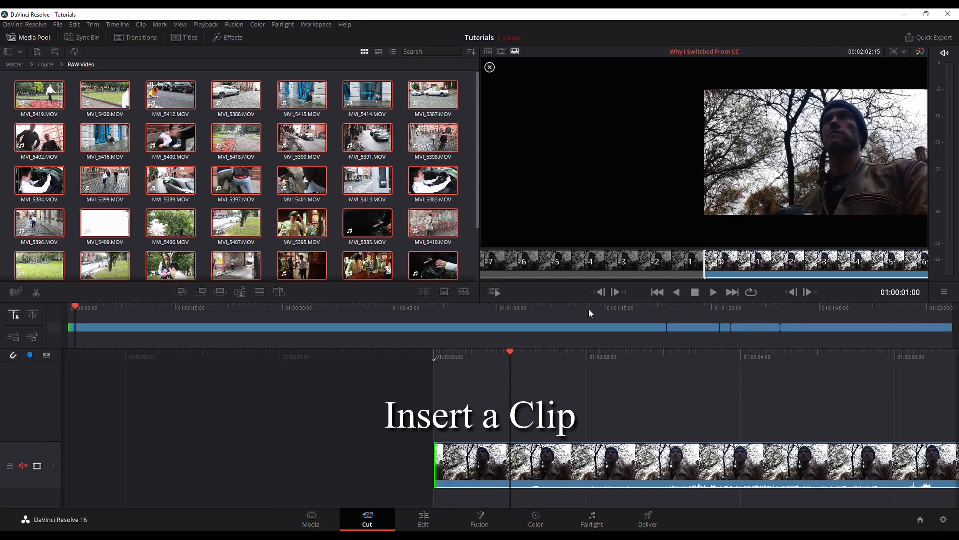
left_click(664, 310)
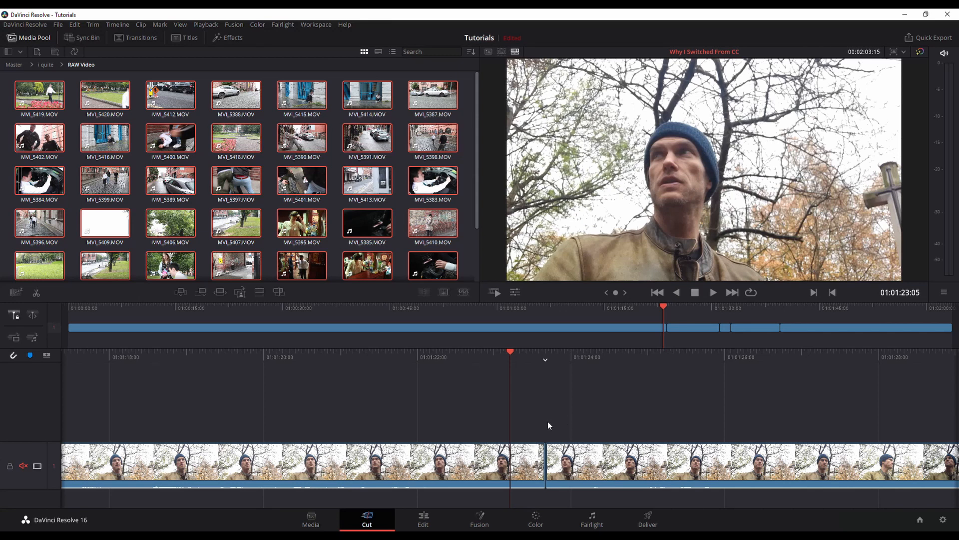
Try inserting MVI_5402.MOV at the playhead on the Edit page timeline, and undo the insertion
left_click(424, 524)
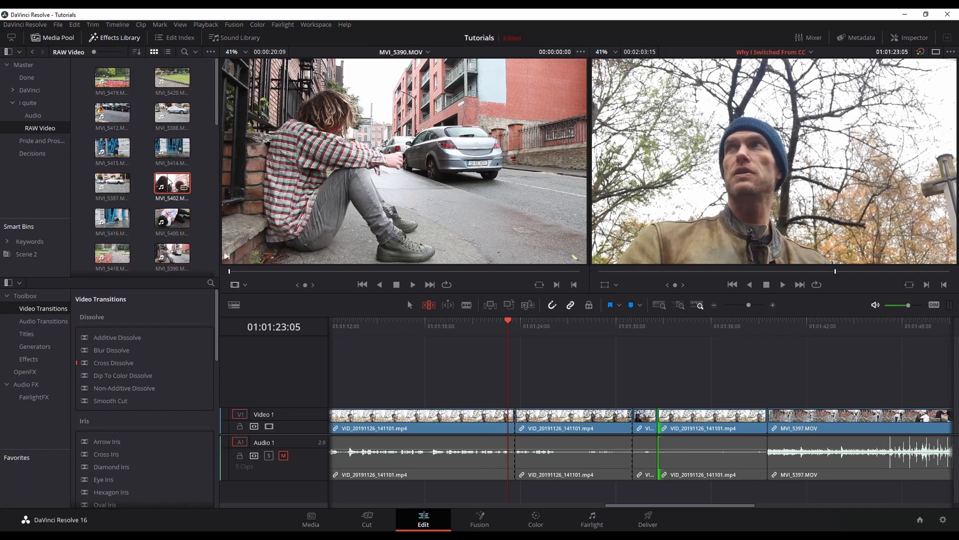
left_click(489, 305)
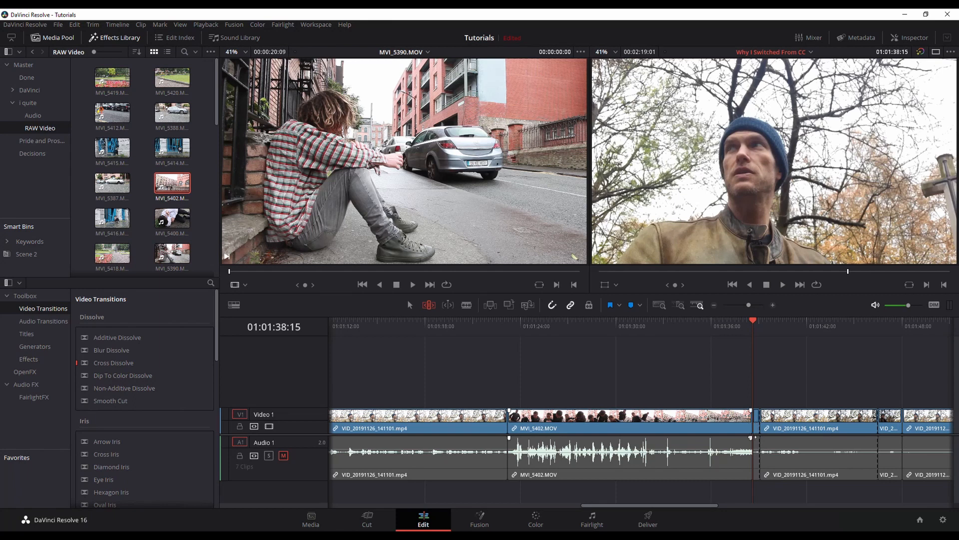
key("ctrl+z")
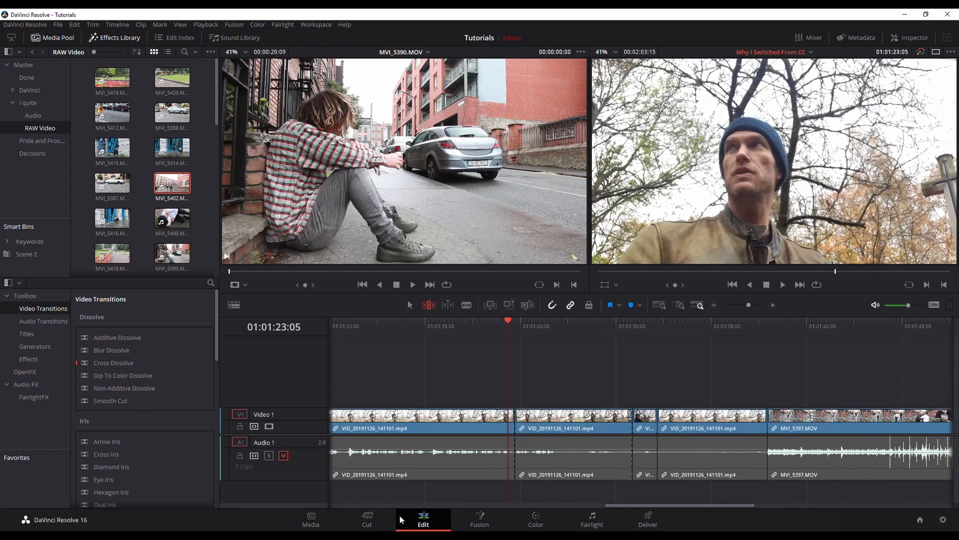
Try a Smart Insert of MVI_5402.MOV at the nearest edit point on the Cut page, and undo it
left_click(374, 521)
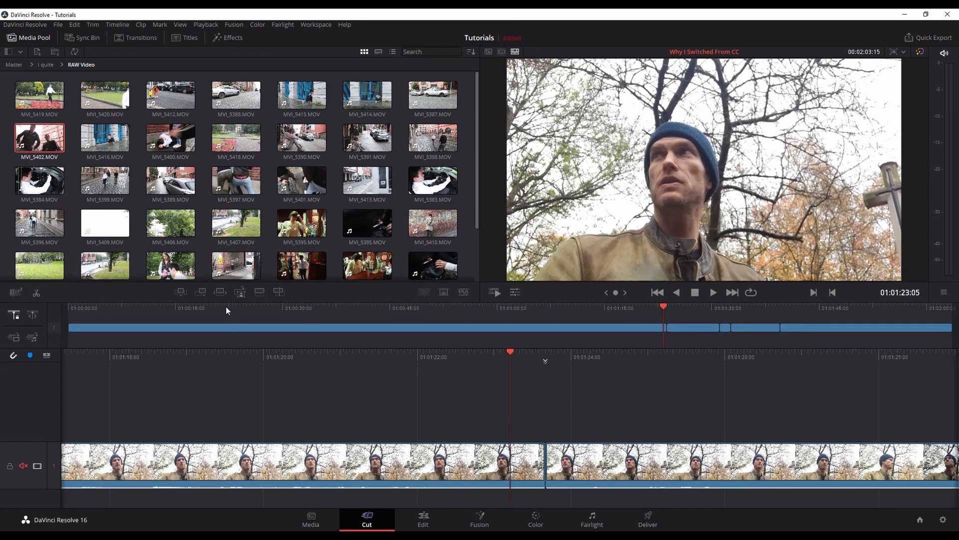
left_click(181, 292)
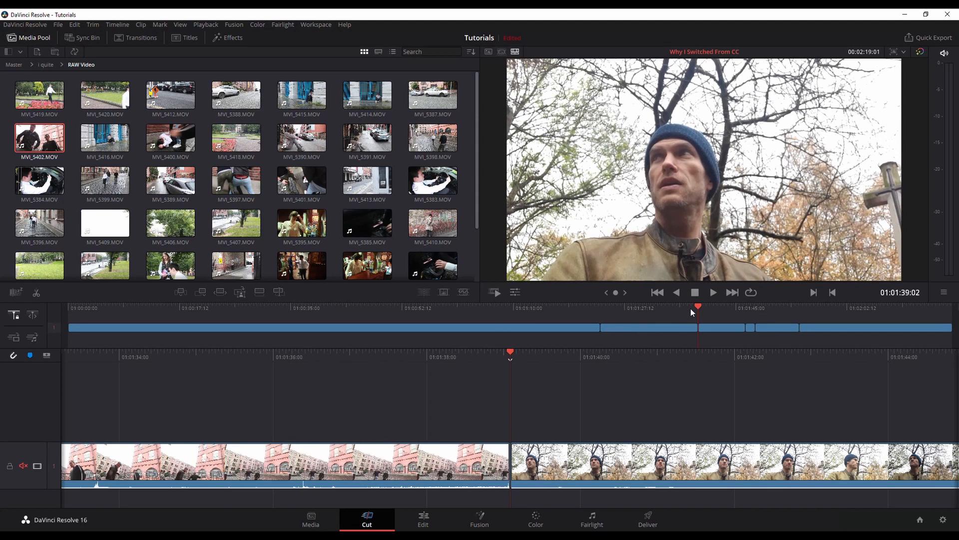
left_click_drag(701, 305, 708, 305)
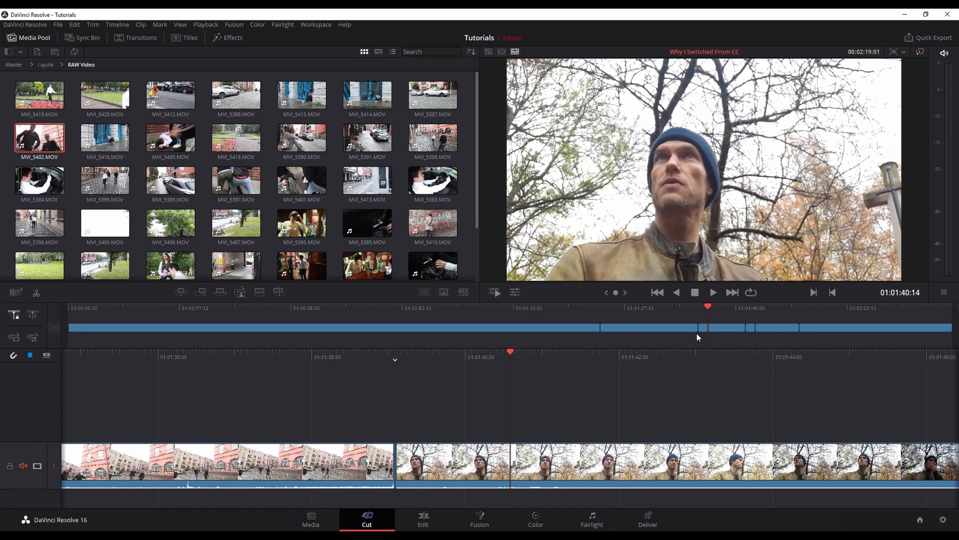
key("ctrl+z")
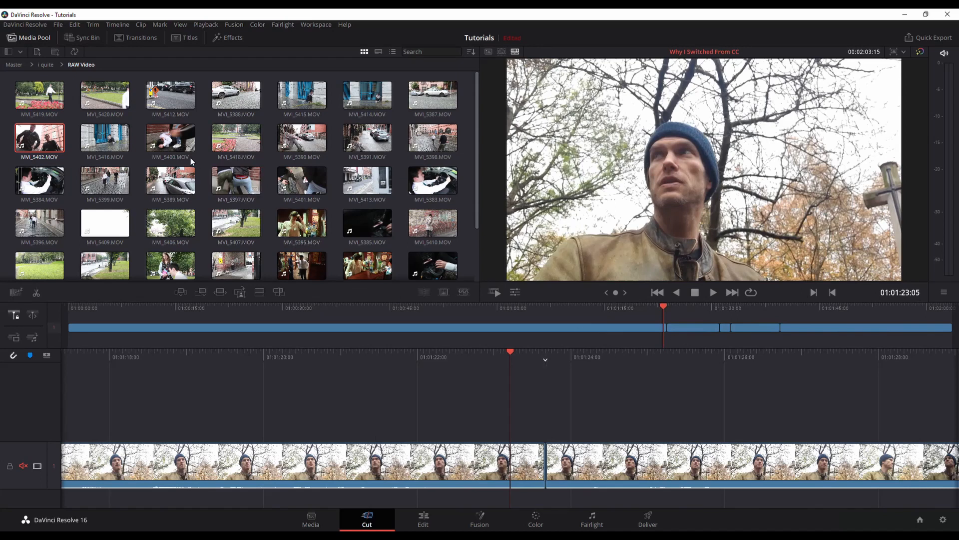
Mark MVI_5388.MOV from 00:00:00:19 to 00:00:01:10, and Smart Insert that range at the edit point nearest the playhead
left_click(237, 104)
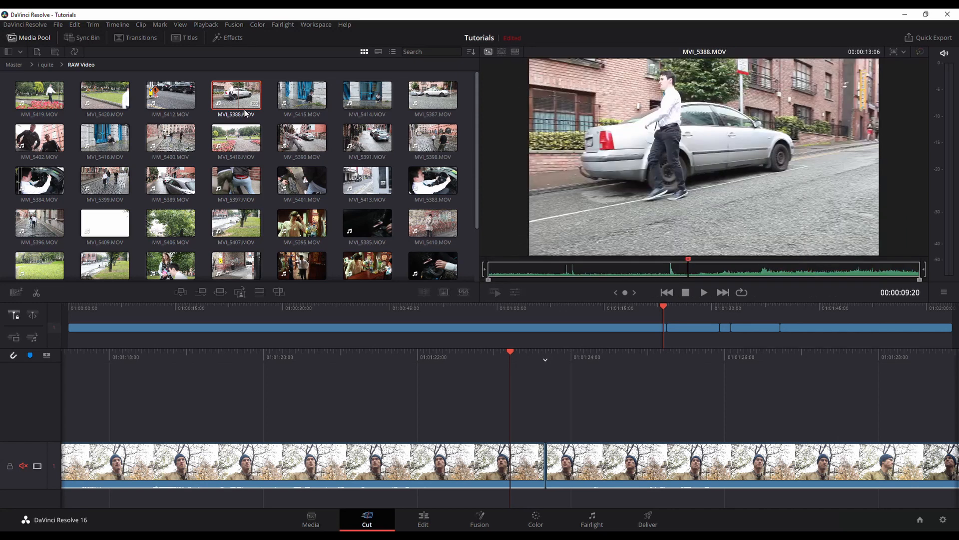
left_click(514, 271)
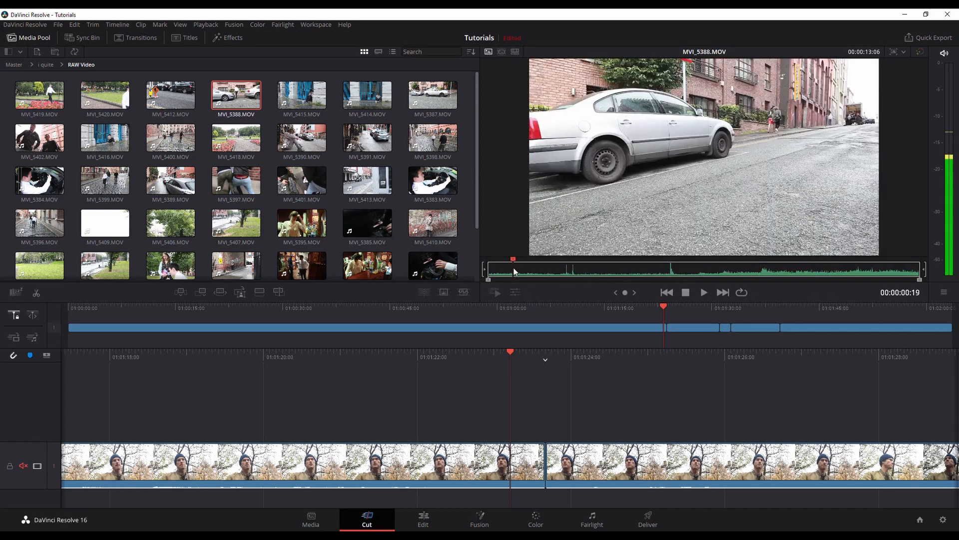
key("i")
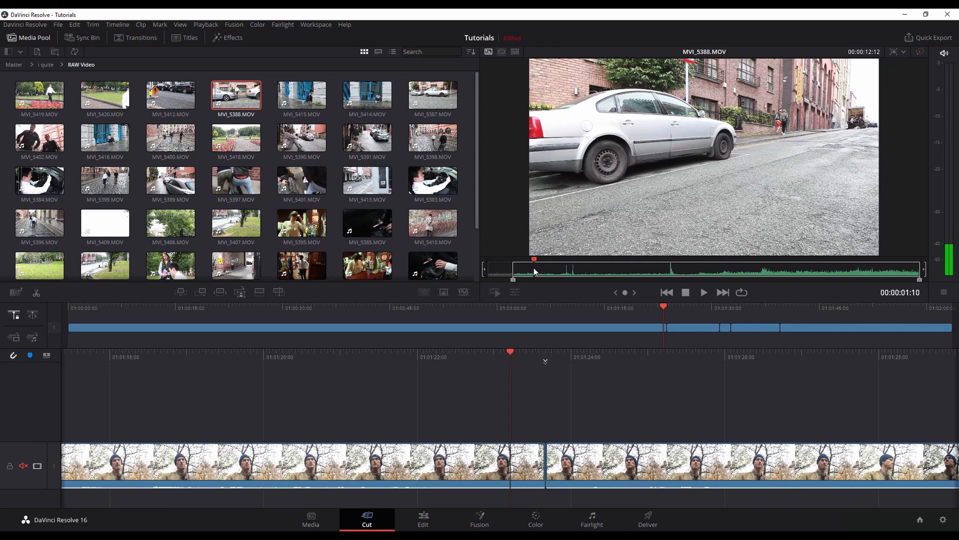
key("o")
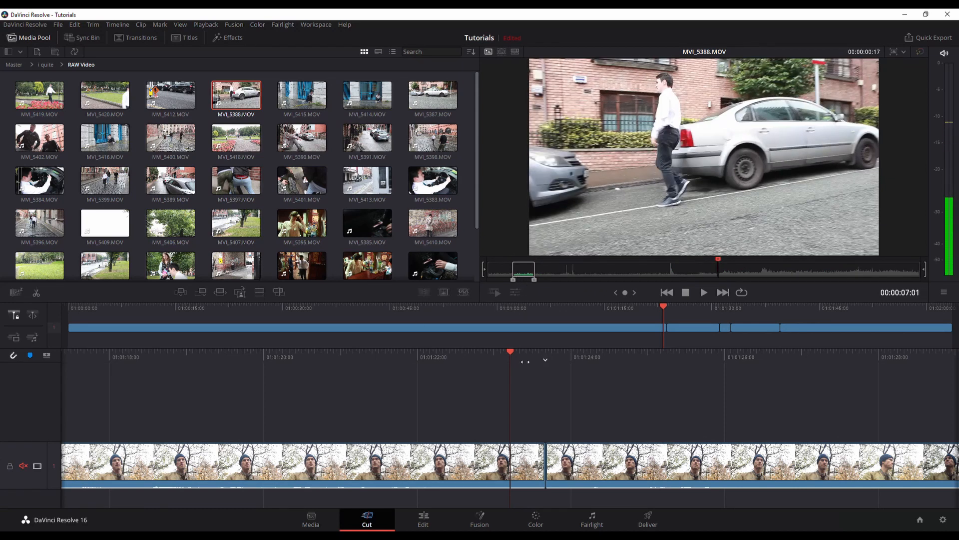
left_click(181, 292)
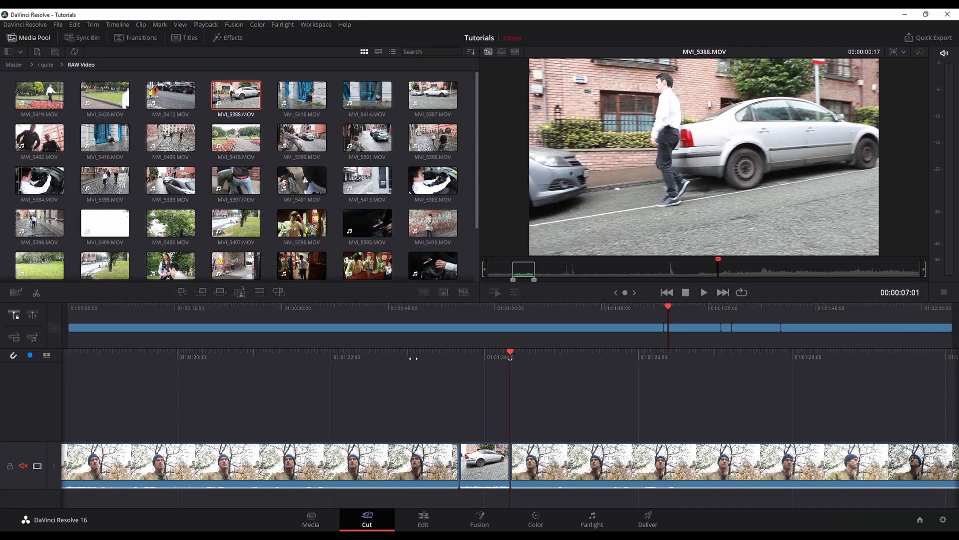
left_click_drag(510, 356, 465, 358)
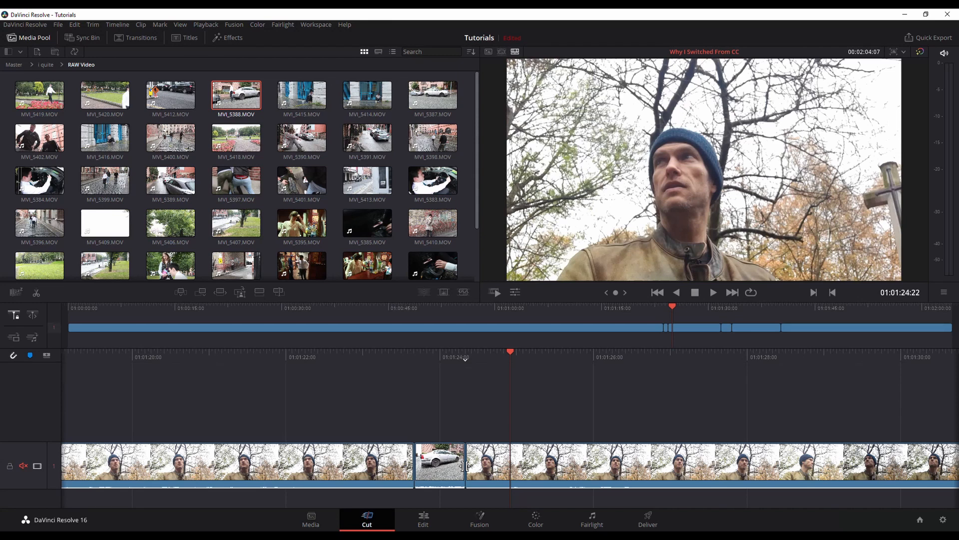
Mark MVI_5418.MOV from 00:00:01:20 to 00:00:03:23, and place that range on track 2 starting above the inserted MVI_5388.MOV clip
left_click(235, 140)
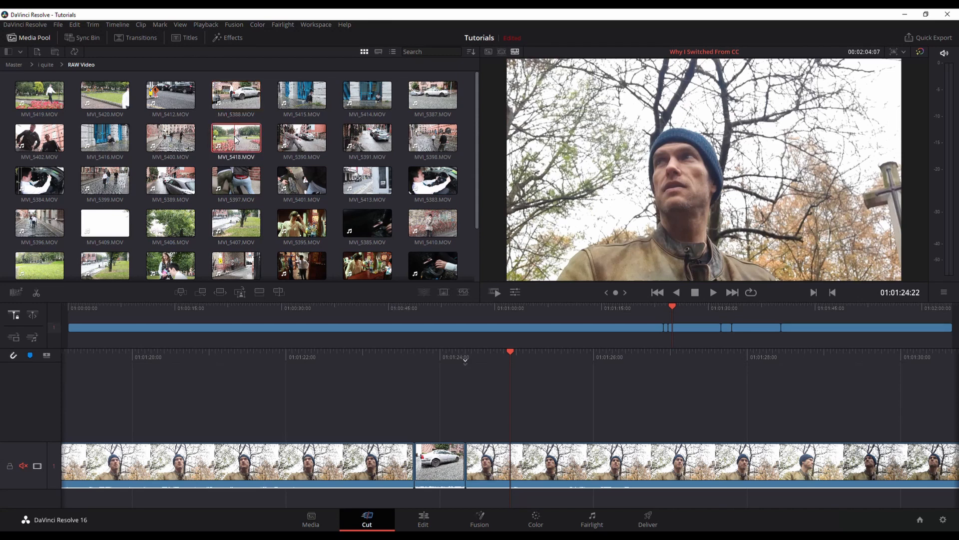
double_click(236, 139)
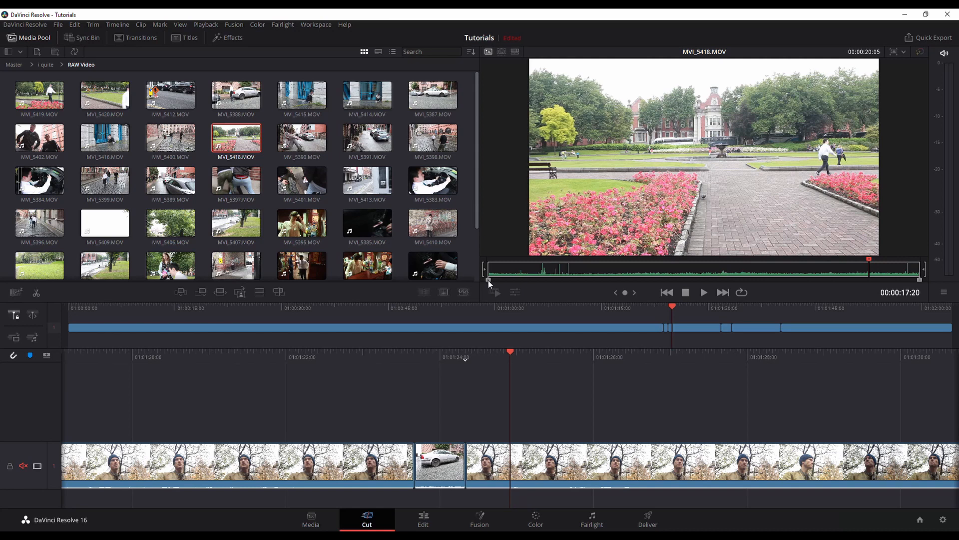
left_click(527, 269)
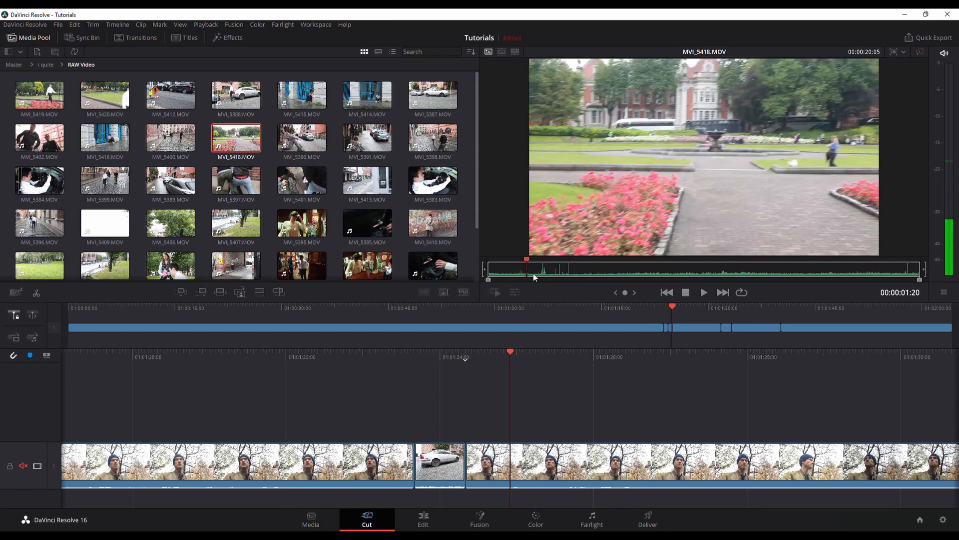
key("i")
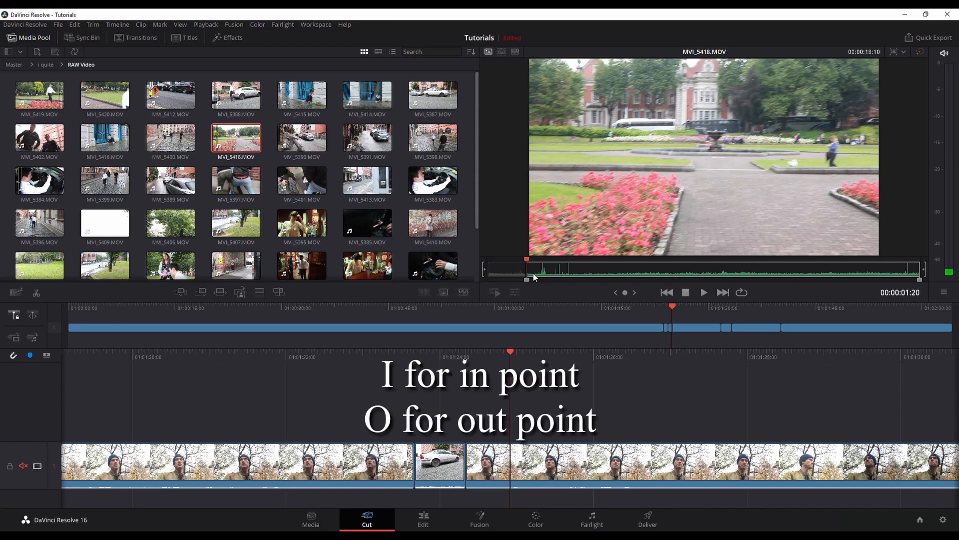
left_click_drag(528, 260, 574, 265)
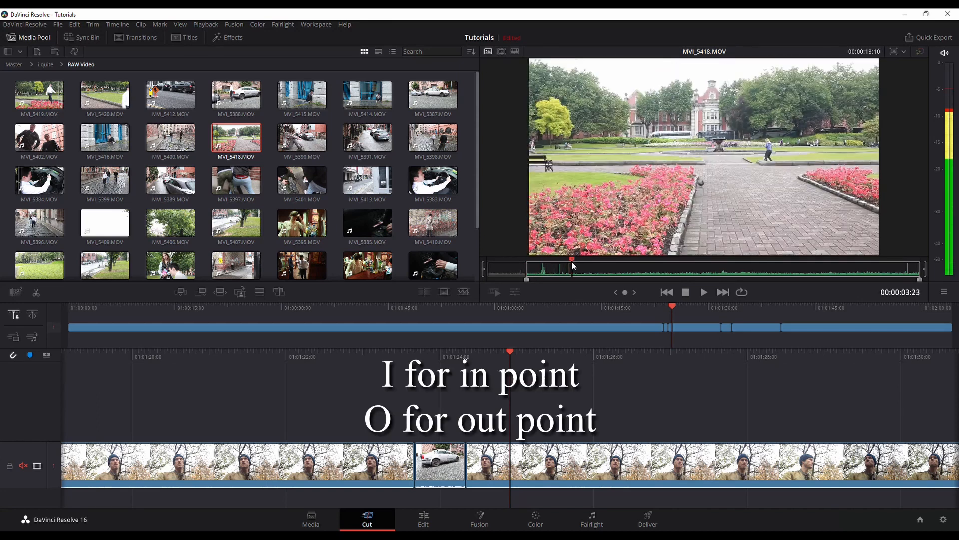
key("o")
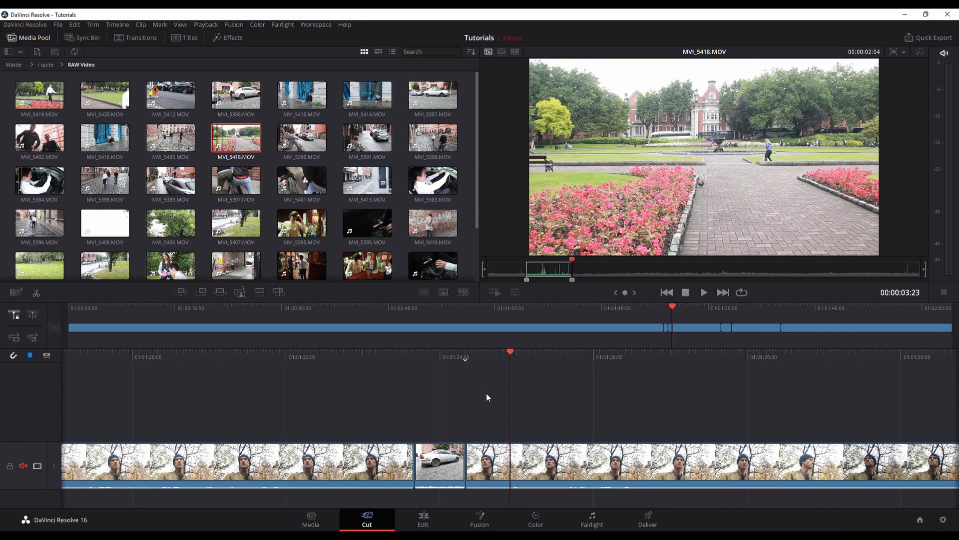
left_click_drag(239, 137, 418, 396)
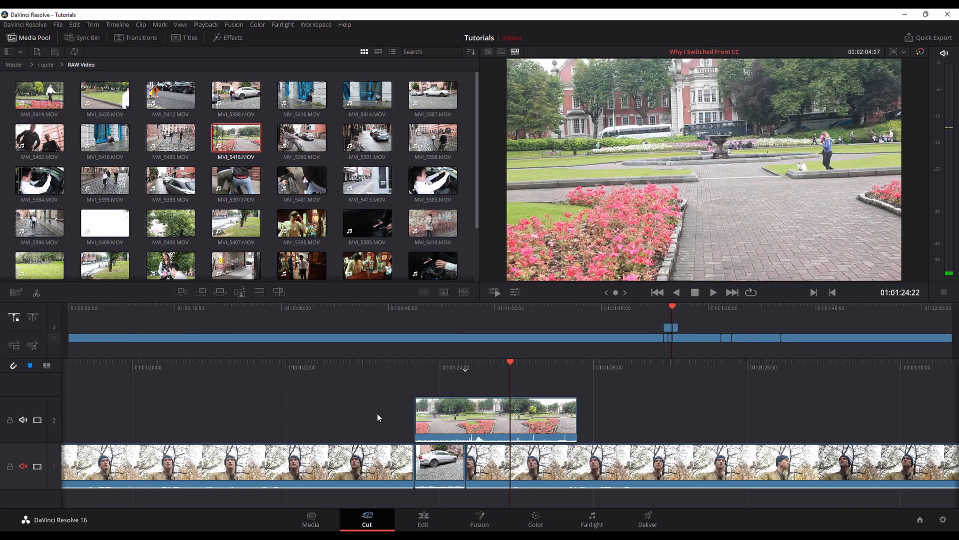
Undo the manual placement of MVI_5418.MOV, and use Place on Top to add its marked range above the edit point after MVI_5388.MOV
key("ctrl+z")
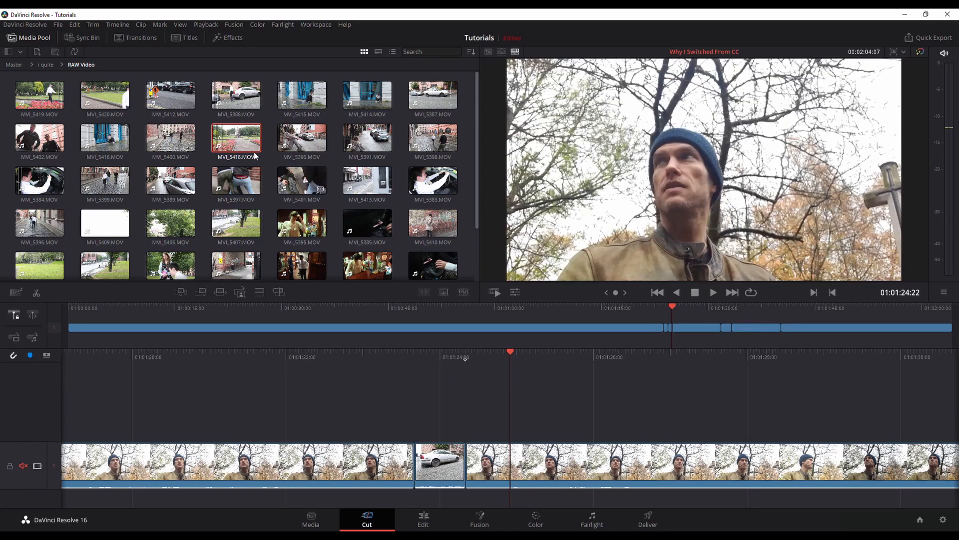
left_click(259, 291)
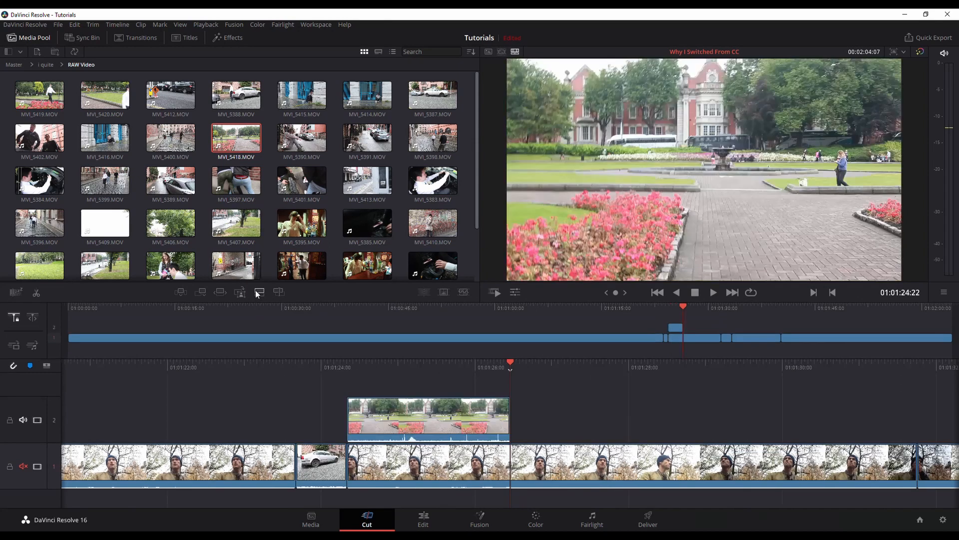
left_click_drag(430, 415, 432, 415)
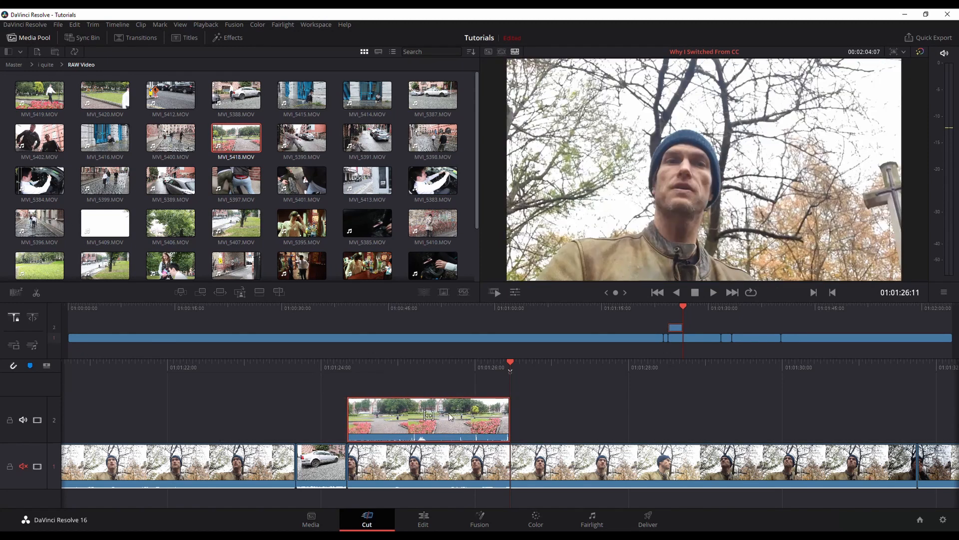
Mark MVI_5418.MOV from 00:00:18:04 to 00:00:18:17, and place that range on track 2 directly after the existing MVI_5418.MOV clip
left_click(249, 133)
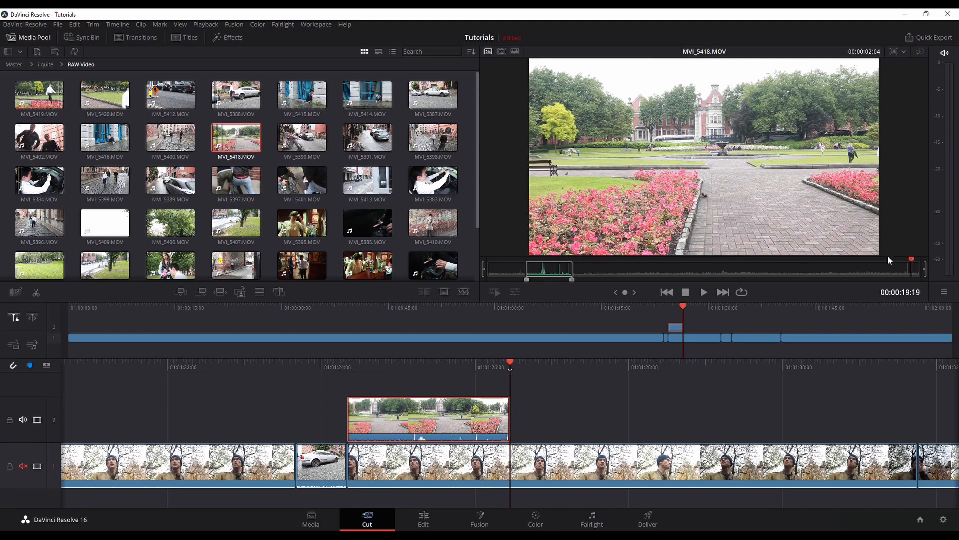
left_click_drag(913, 263, 877, 259)
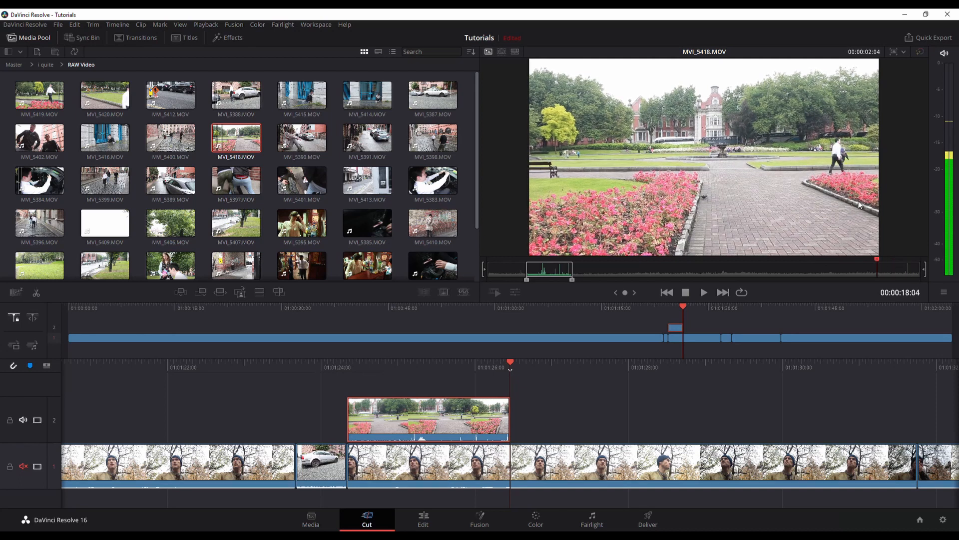
key("i")
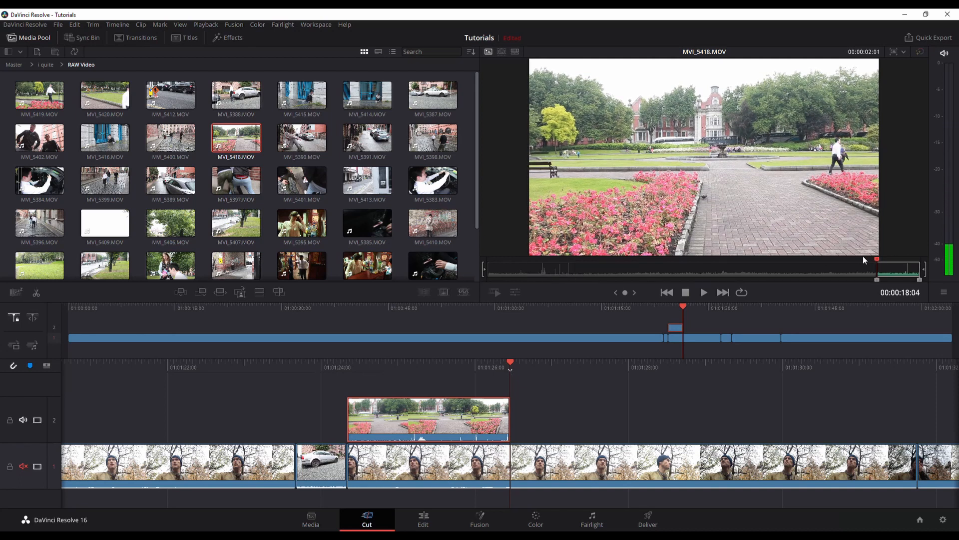
key("space")
key("o")
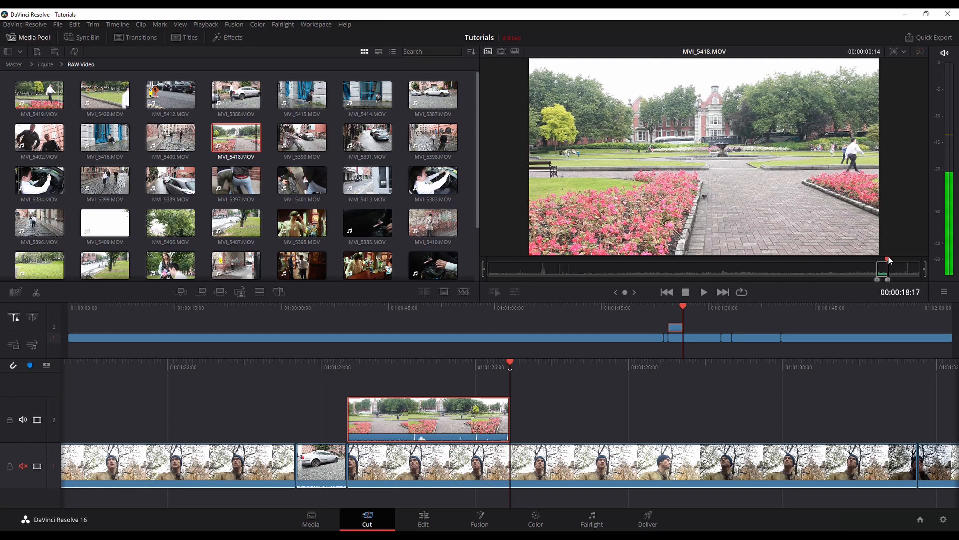
left_click_drag(236, 138, 516, 401)
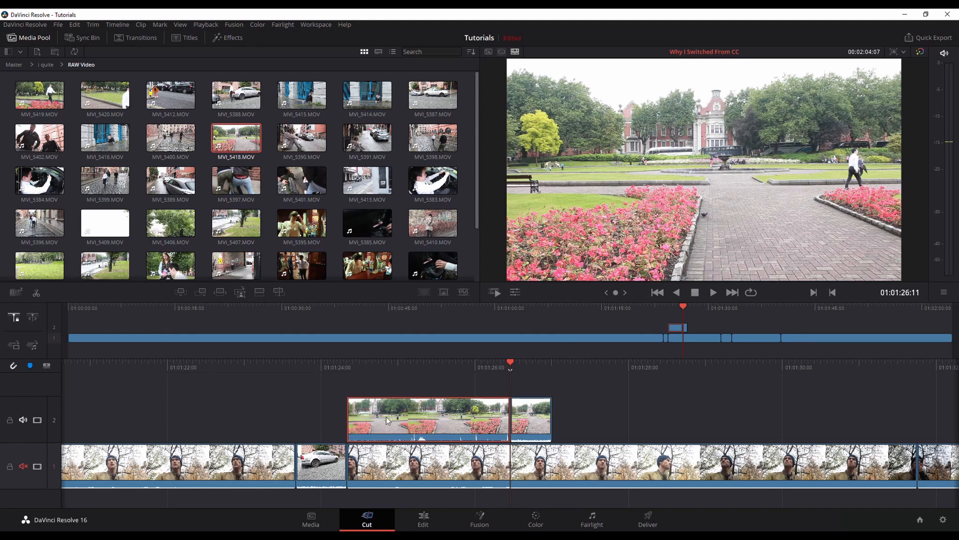
On the Edit page, mark a 15-frame range of MVI_5414.MOV ending at 00:00:03:23, and place it on Video 2 shortly before 01:01:30:00
left_click(424, 521)
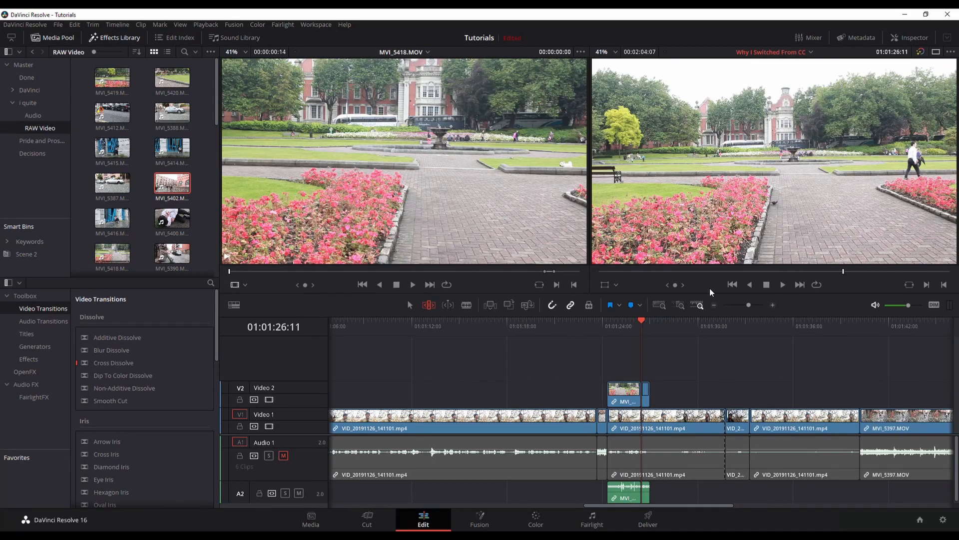
left_click(711, 330)
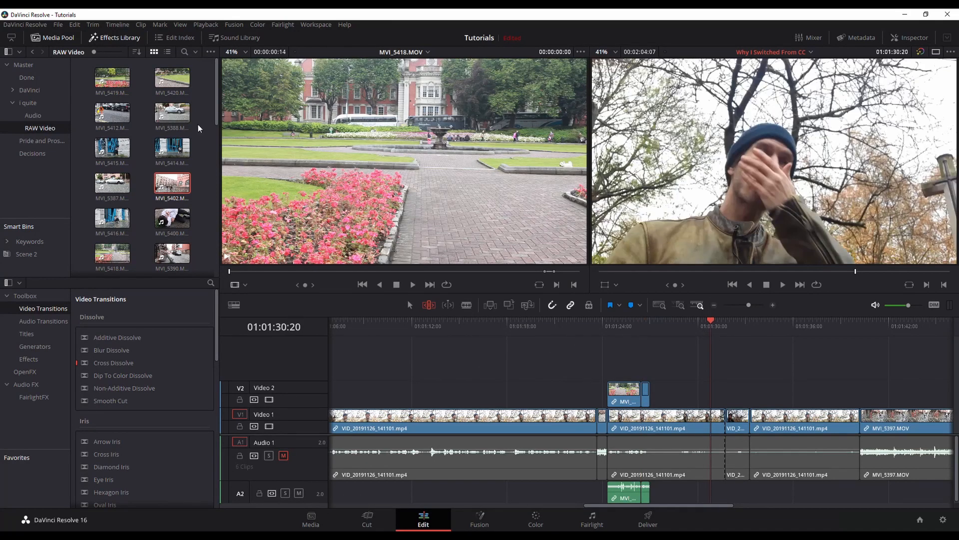
left_click(172, 146)
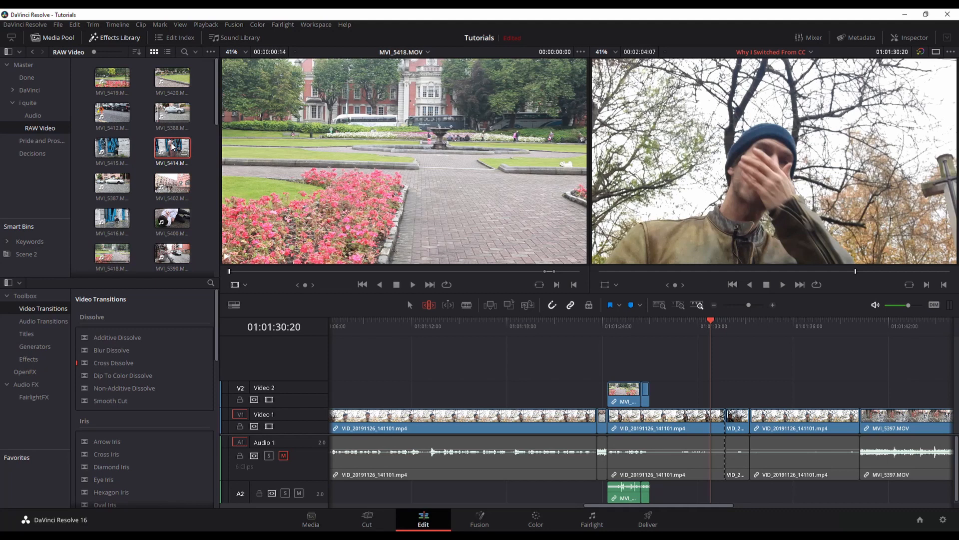
double_click(172, 146)
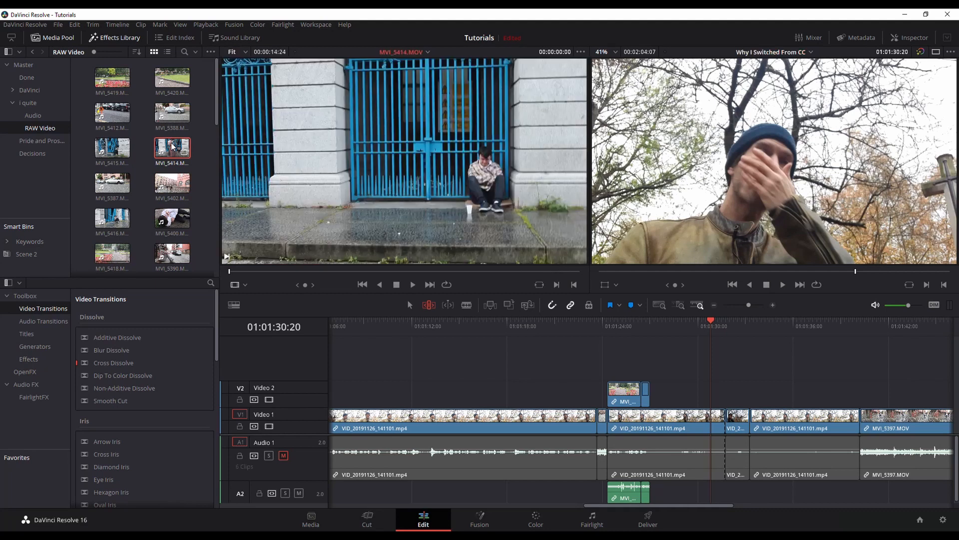
left_click(308, 271)
key("i")
left_click_drag(307, 272, 322, 271)
key("o")
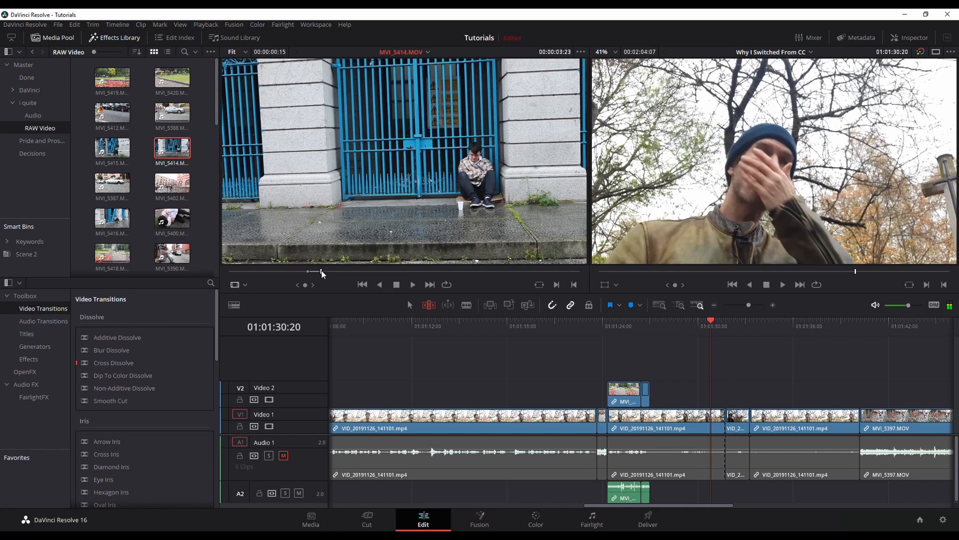
left_click_drag(180, 150, 687, 405)
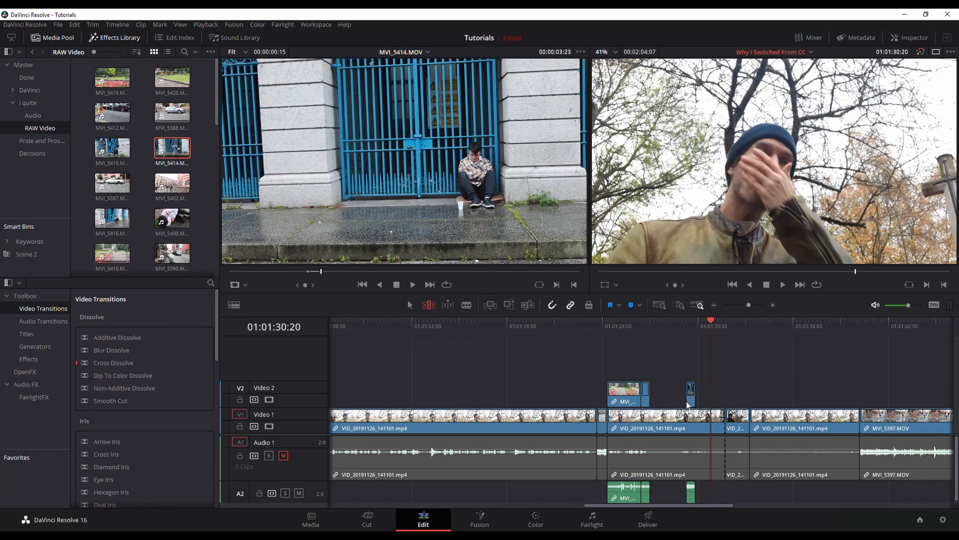
Try changing the in and out points of the placed MVI_5414.MOV clip from the source viewer, and undo the changes
left_click_drag(321, 271, 388, 274)
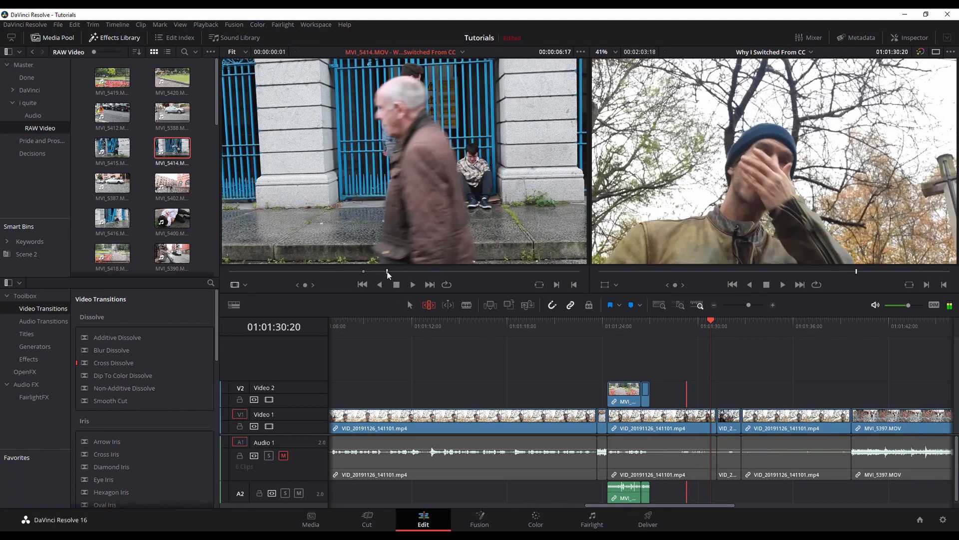
key("F9")
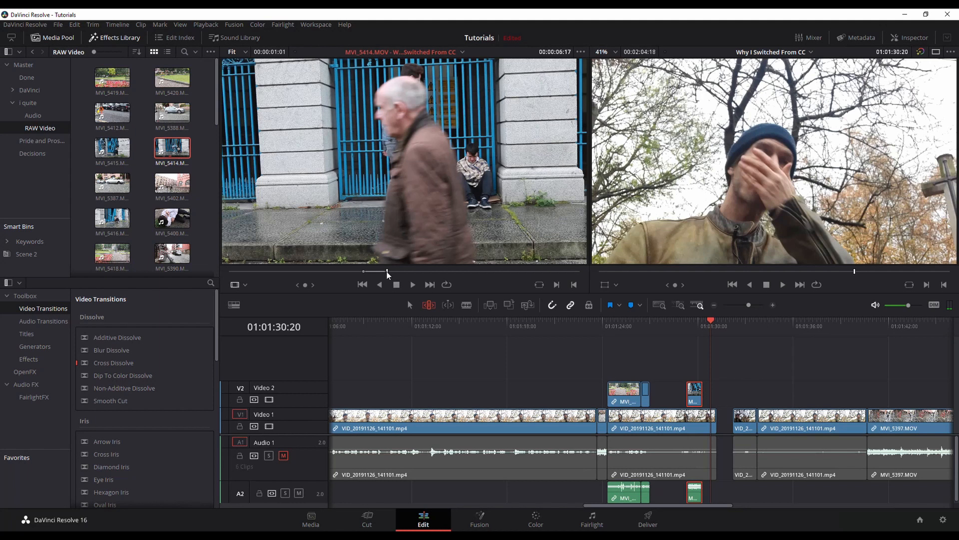
key("ctrl+z")
key("F9")
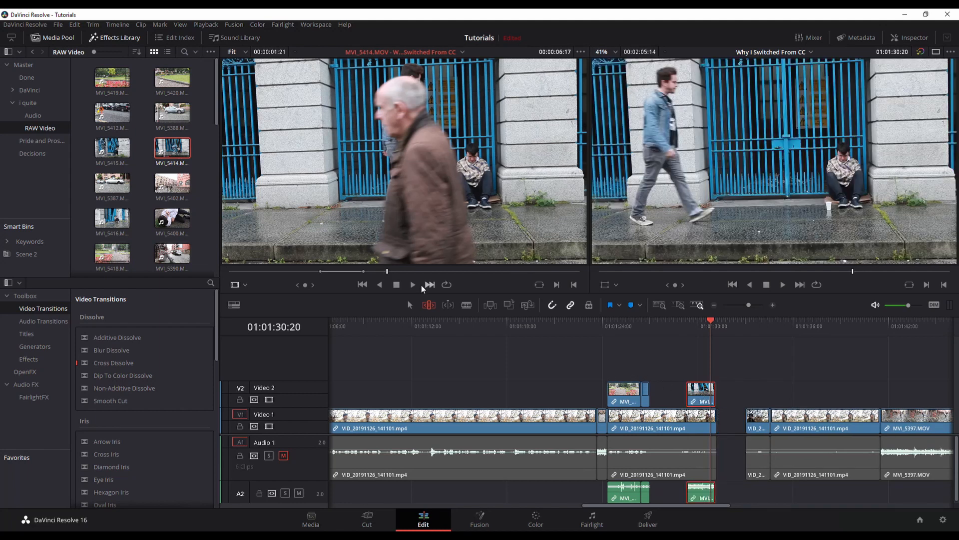
left_click_drag(384, 277, 385, 276)
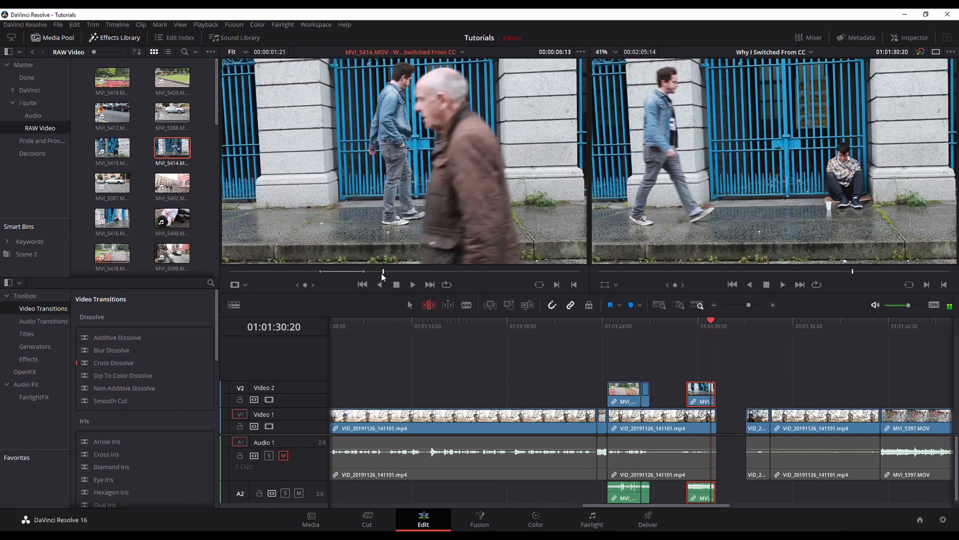
key("ctrl+z")
key("ctrl+z")
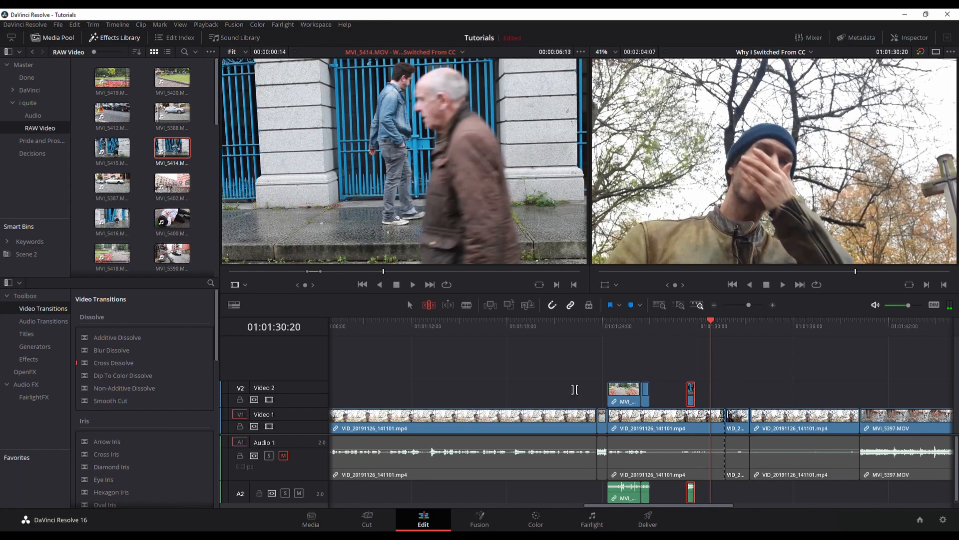
Compare the Cut page's transform tools for the selected MVI_5414.MOV clip with the Edit page's Inspector access
left_click(368, 518)
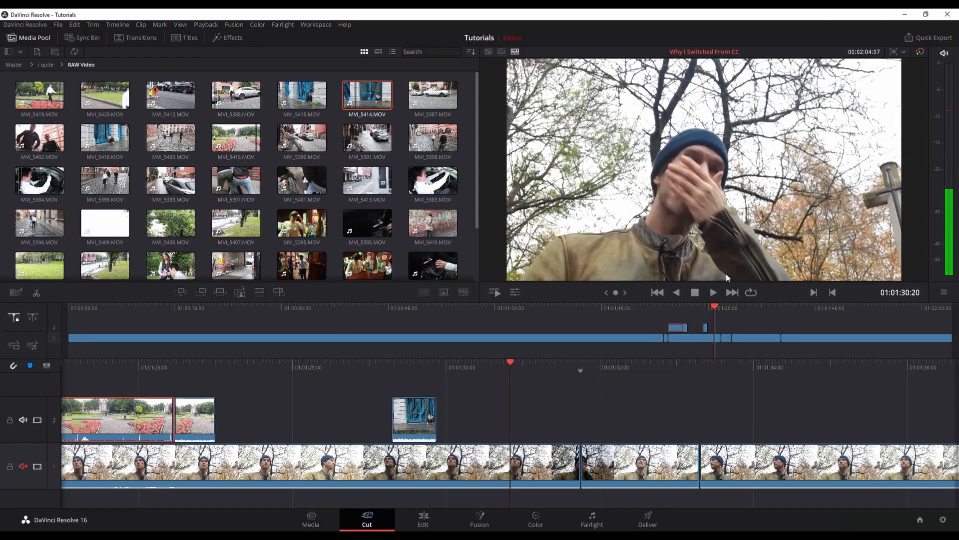
left_click(422, 413)
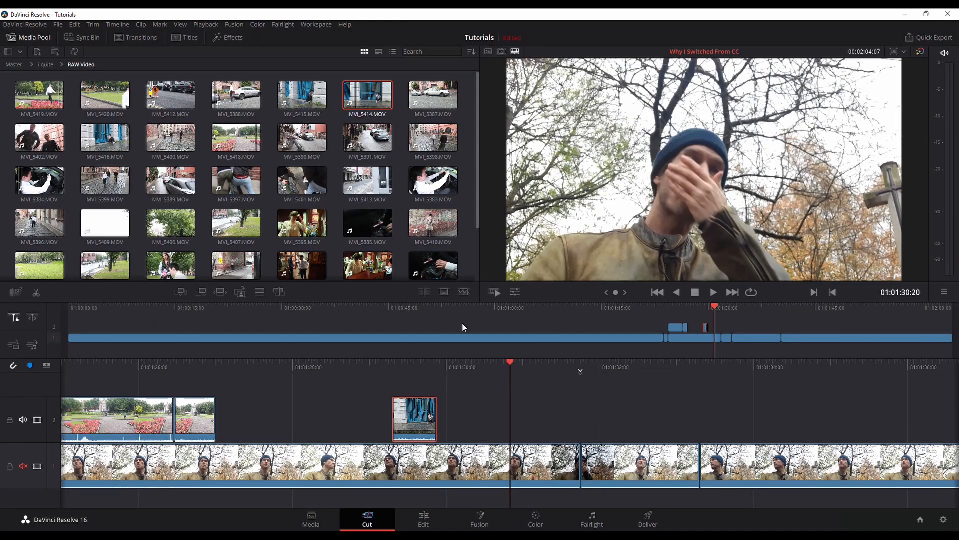
left_click(515, 292)
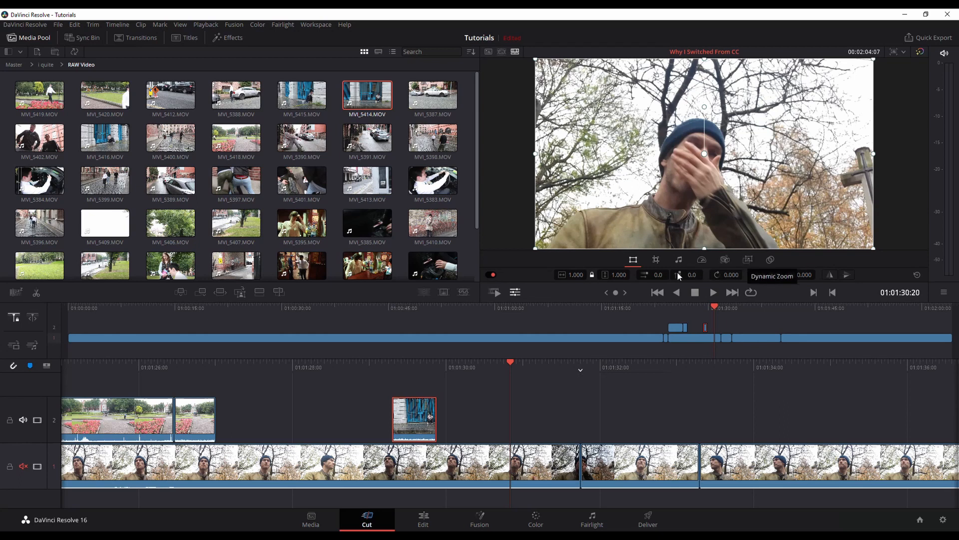
left_click(435, 521)
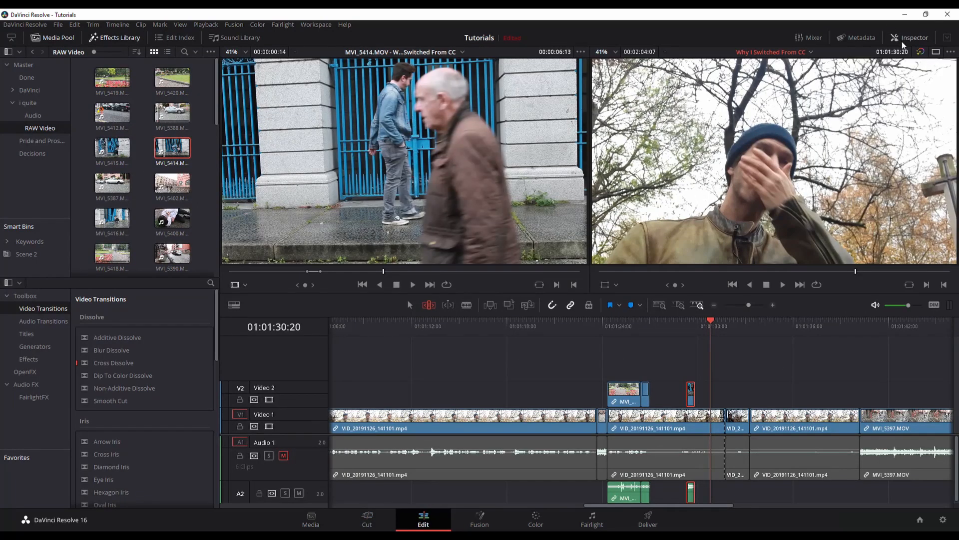
Return to the Cut page, preview MVI_5414.MOV, and place MVI_5397.MOV on track 2, leaving a gap after the MVI_5418.MOV clip
left_click(375, 520)
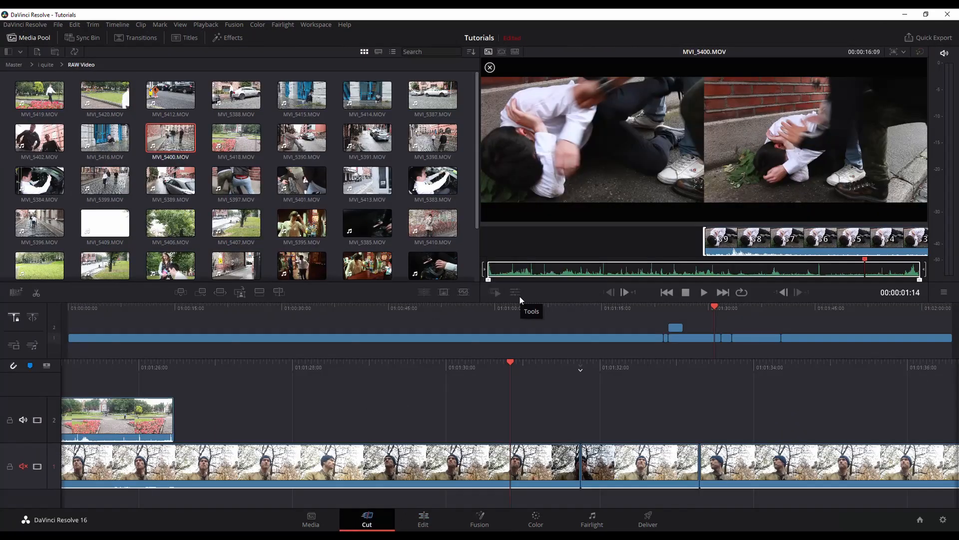
left_click(355, 96)
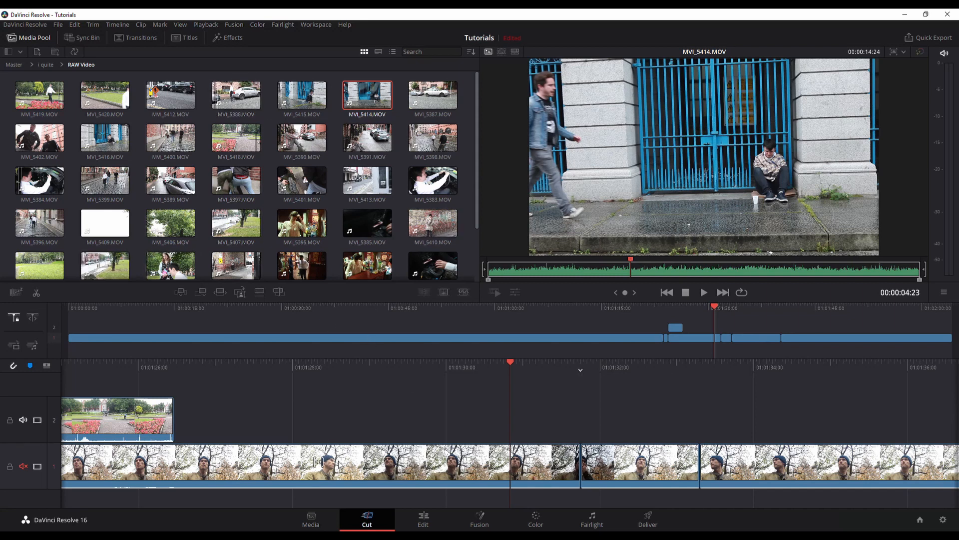
left_click_drag(227, 180, 376, 409)
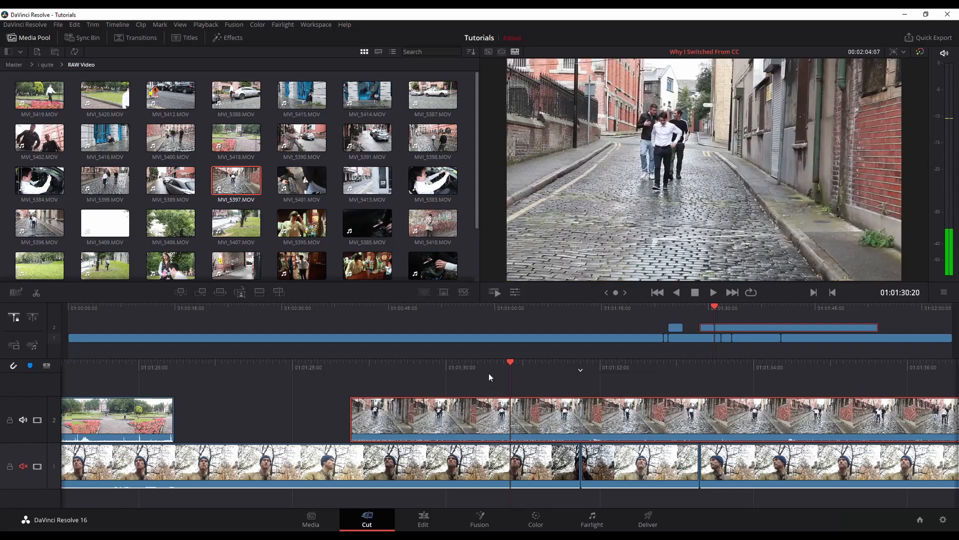